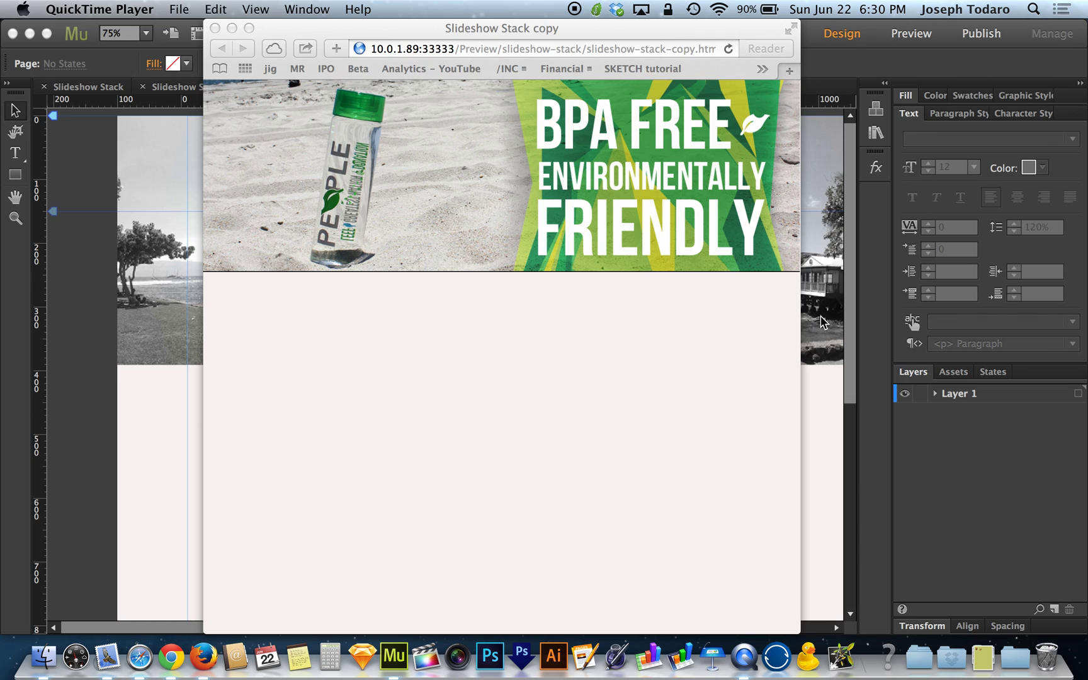
Step: Widen the Safari preview of the leef slideshow page to nearly full screen, watch it, then close it
left_click(802, 321)
left_click_drag(802, 321, 909, 411)
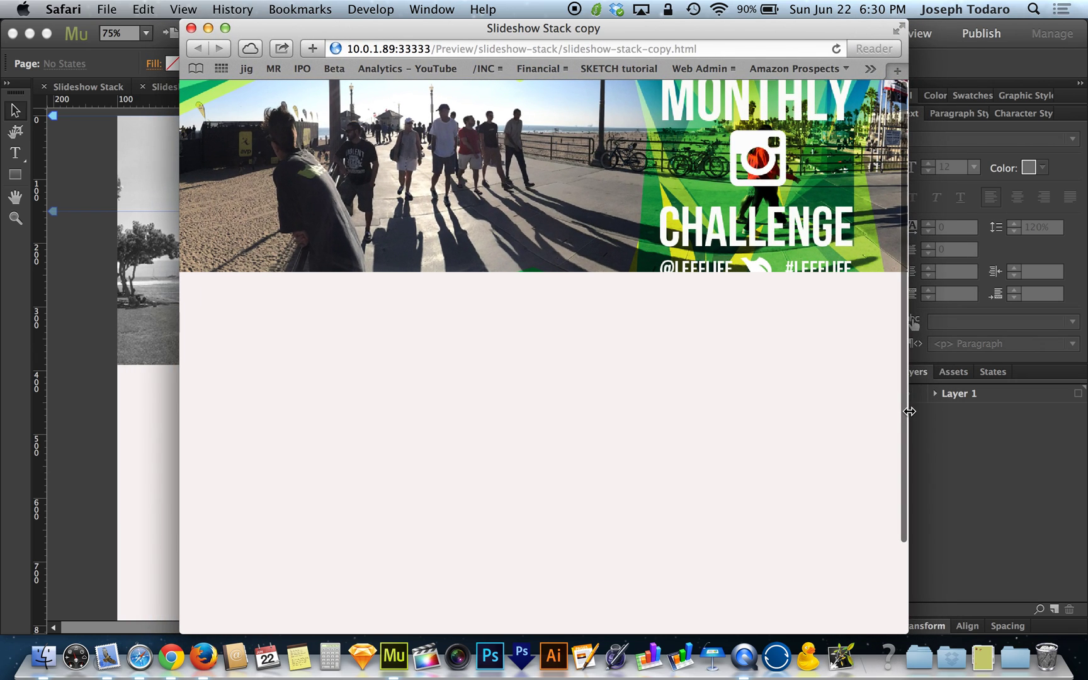
key("super+w")
left_click(630, 432)
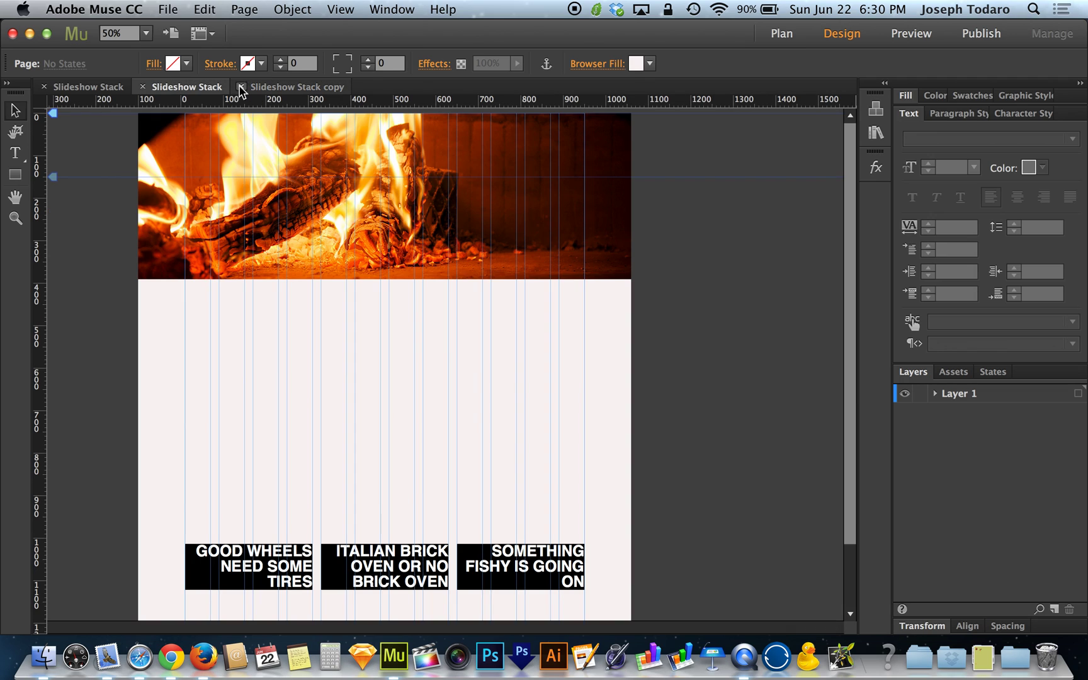
Step: Switch to the Slideshow Stack document with the fire slideshow and three black caption boxes
left_click(205, 91)
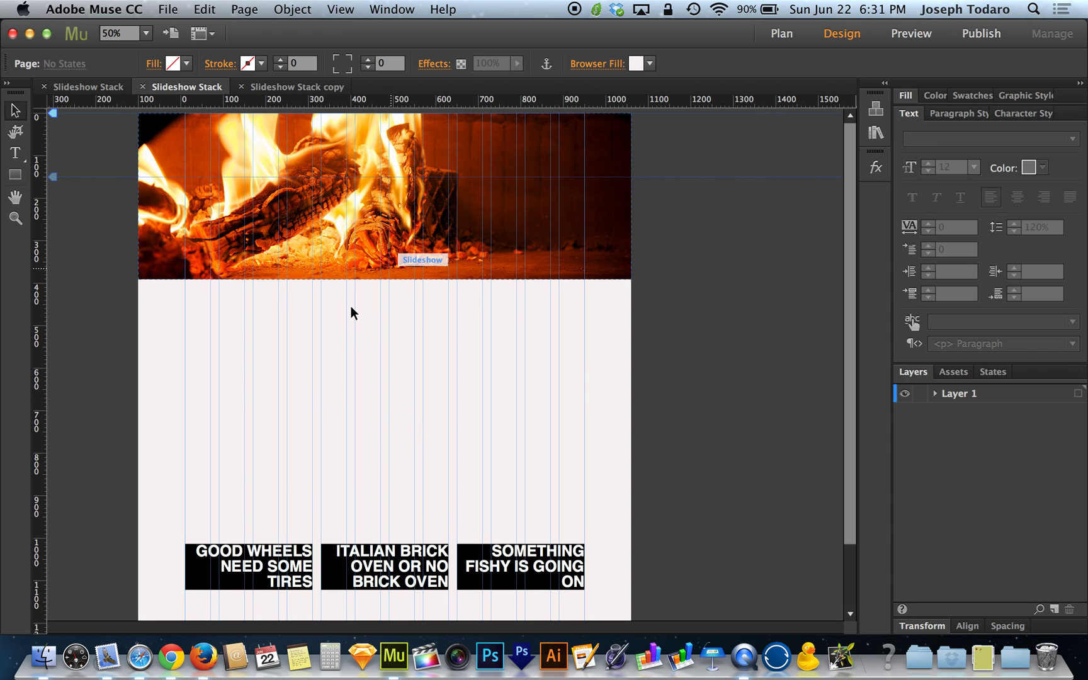
Step: Preview Slideshow Stack in Safari at full width, scrolling through its slides and captions, then close it
key("super+alt+e")
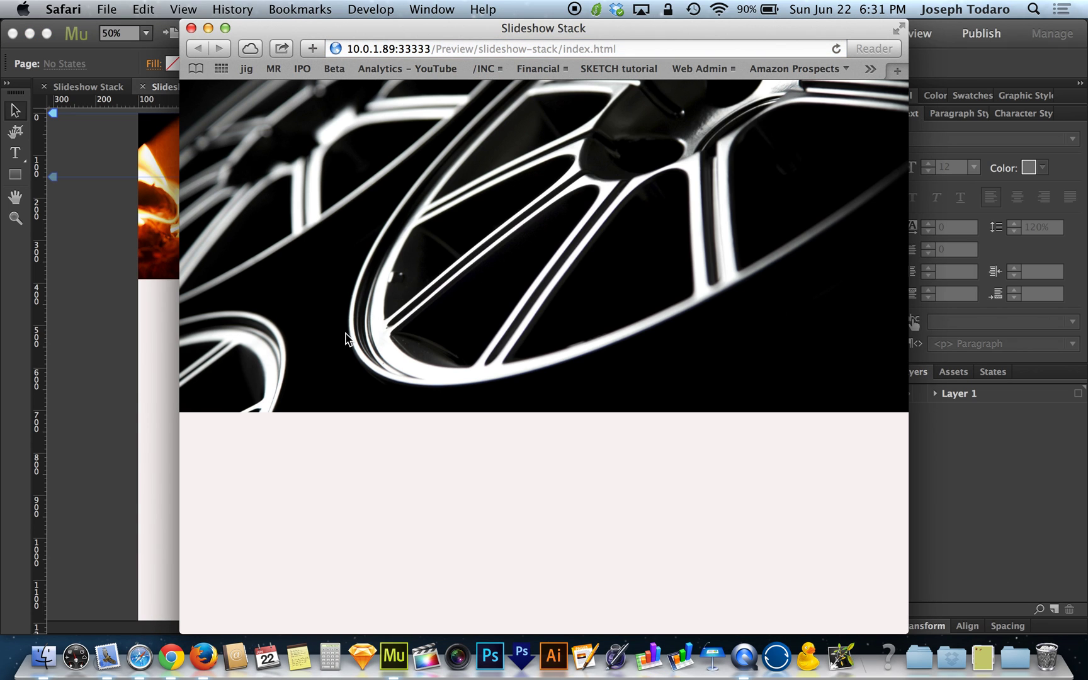
left_click_drag(907, 217, 1084, 206)
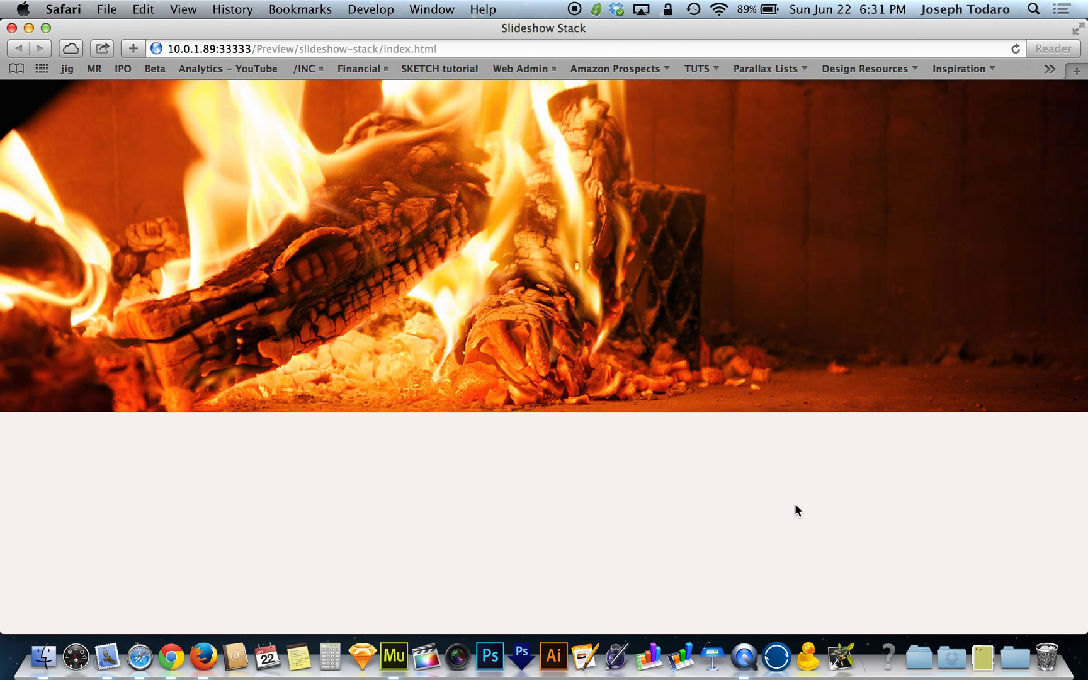
scroll(796, 506, "down", 5)
scroll(795, 506, "up", 5)
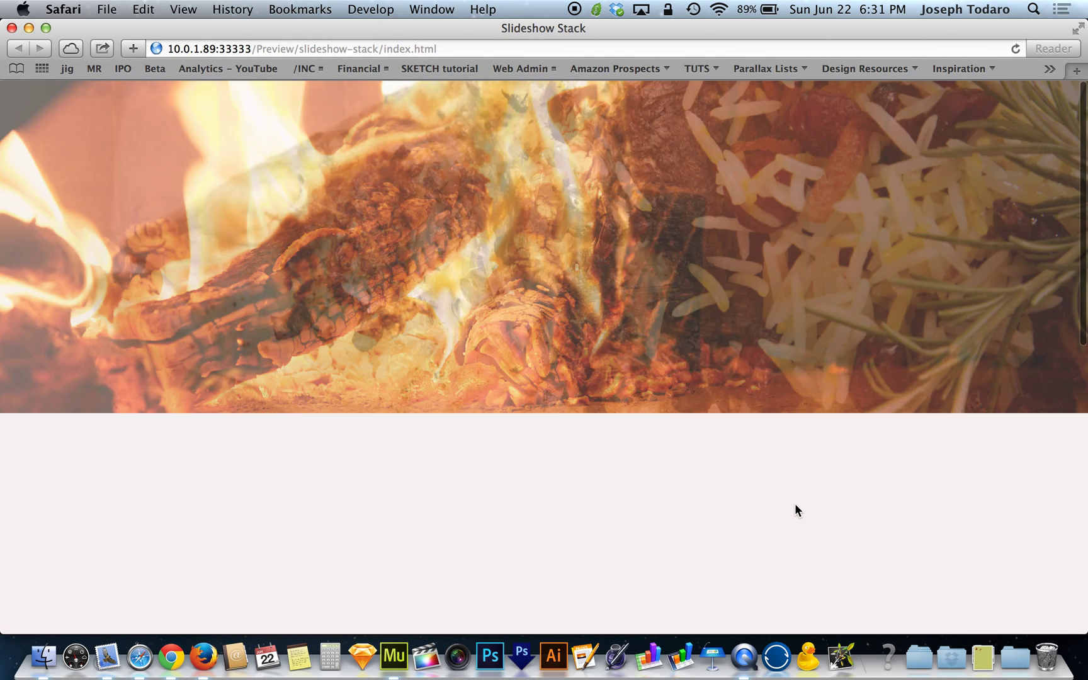
scroll(796, 505, "down", 5)
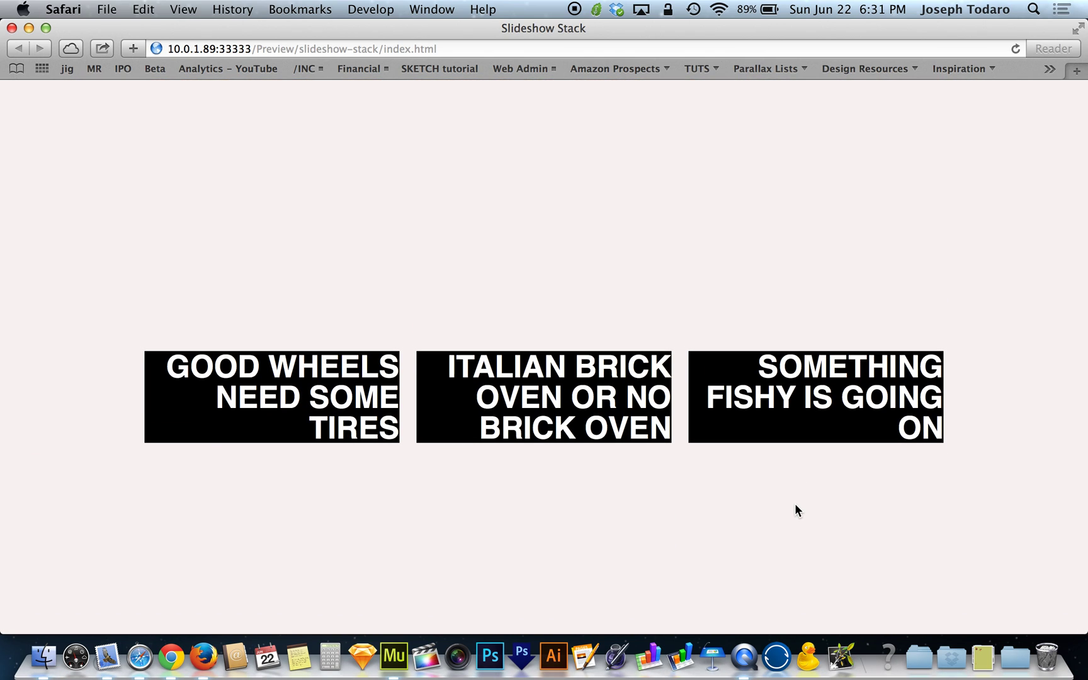
scroll(795, 503, "up", 5)
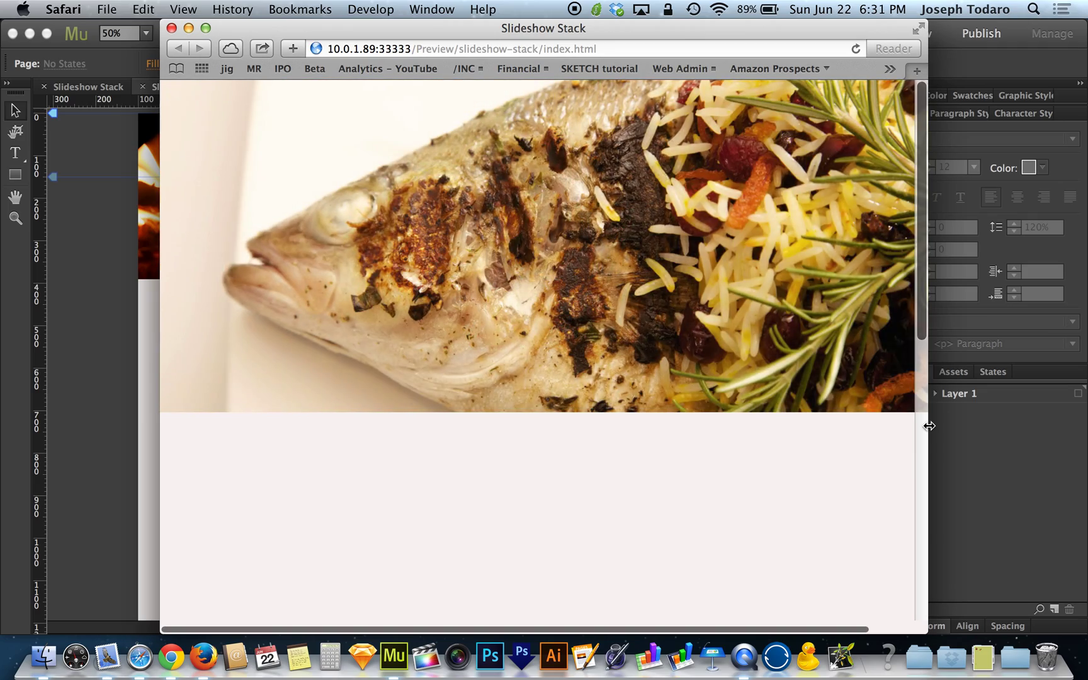
mouse_move(930, 425)
left_mouse_down()
mouse_move(1084, 416)
mouse_move(895, 428)
mouse_move(1084, 427)
mouse_move(904, 427)
mouse_move(1085, 416)
mouse_move(922, 422)
left_mouse_up()
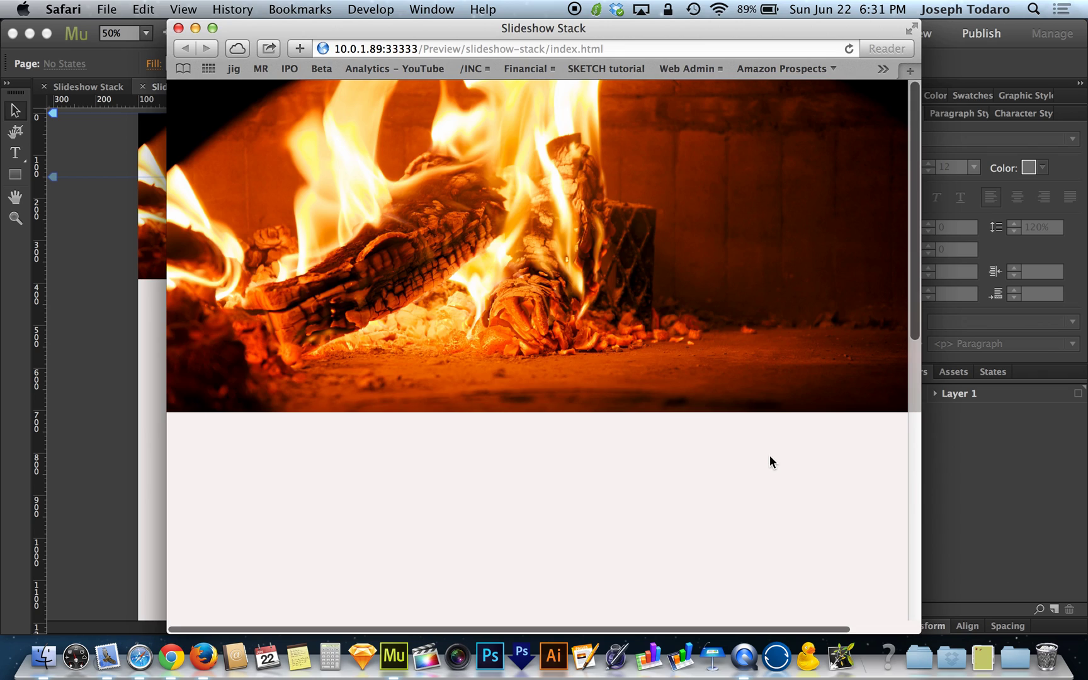
key("super+w")
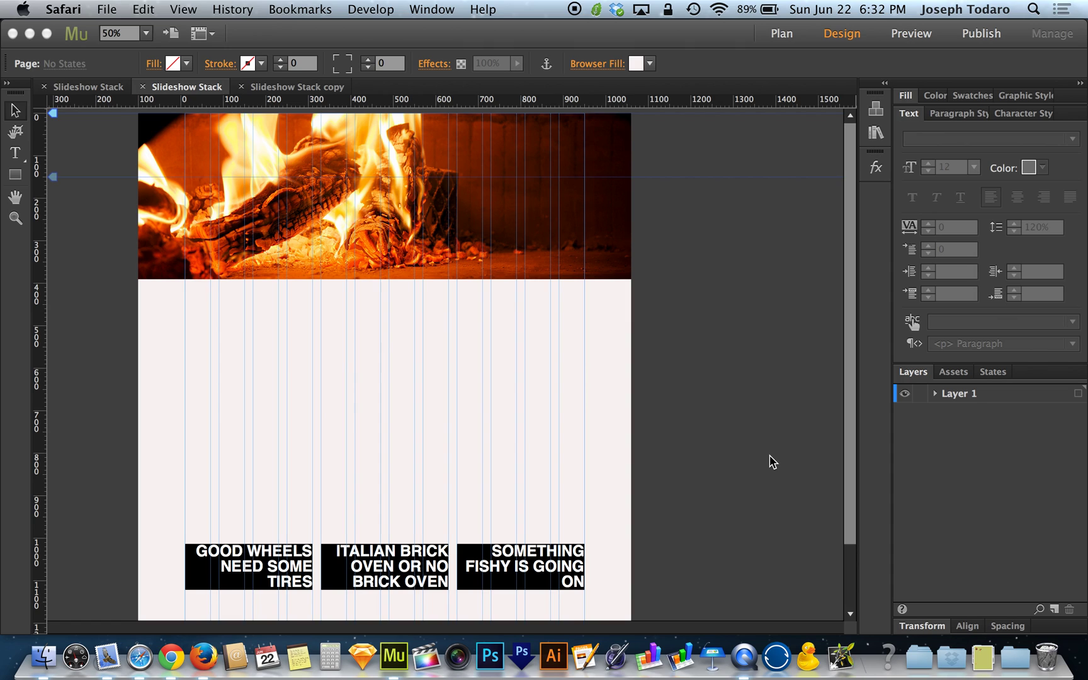
Step: In the Widgets Library, expand the Compositions folder and choose the Blank composition
left_click(518, 226)
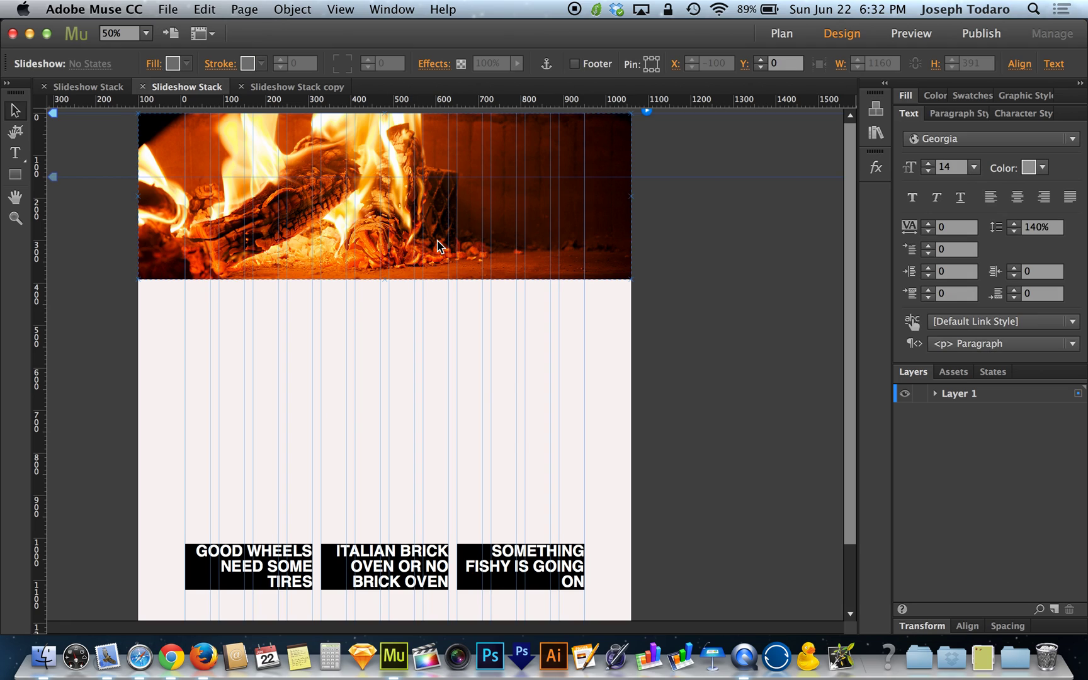
left_click(464, 320)
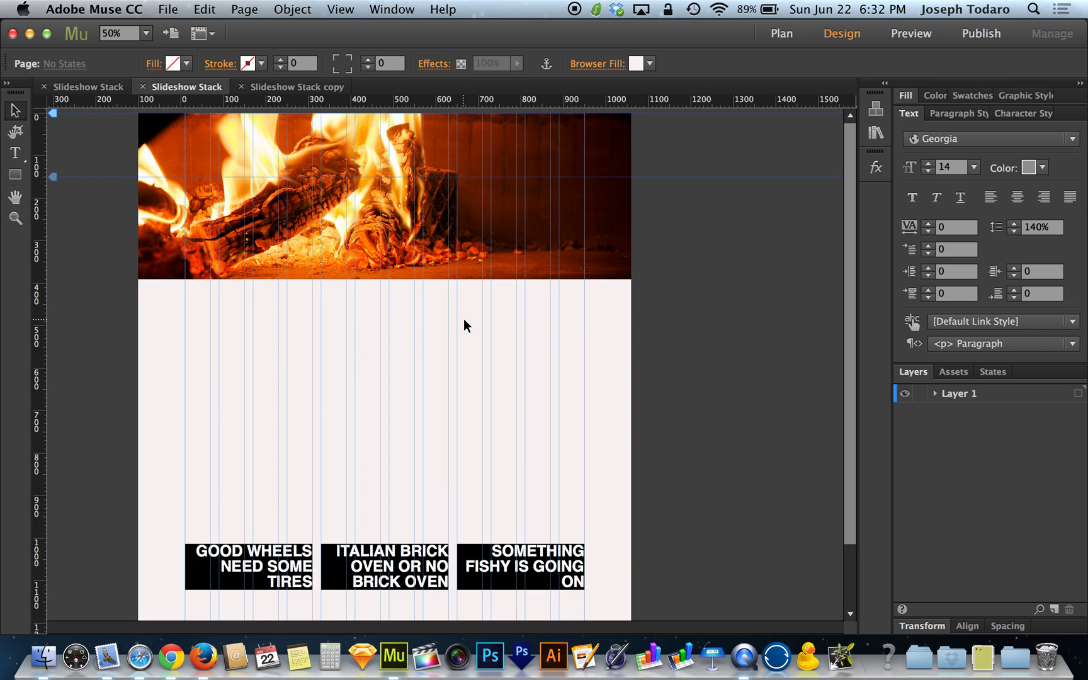
left_click(876, 111)
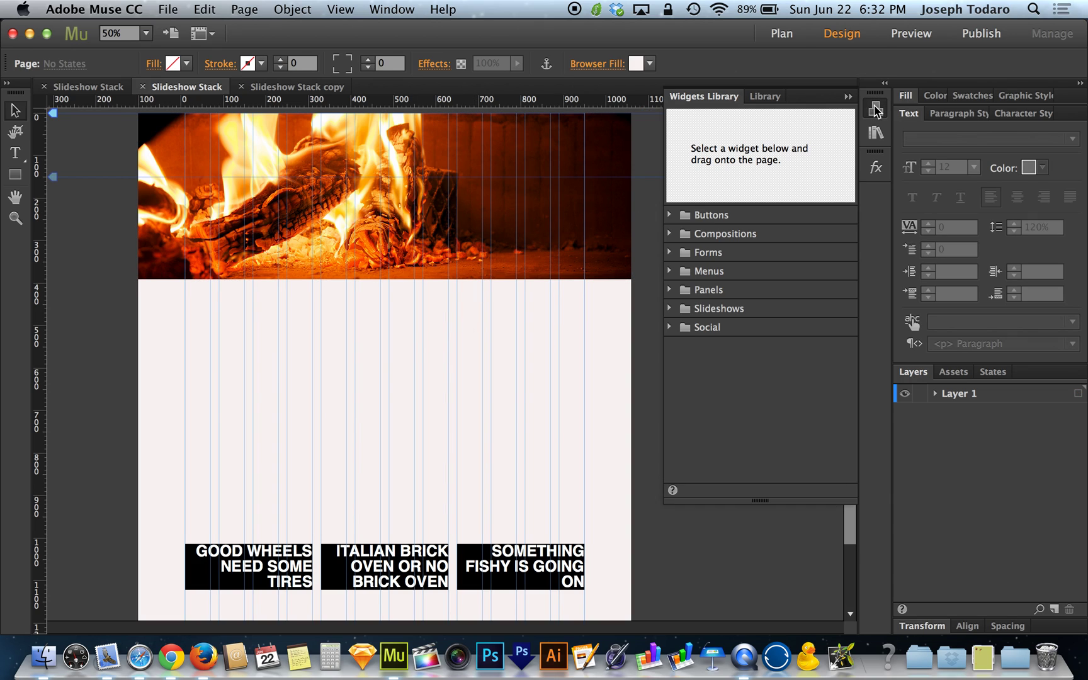
left_click(765, 99)
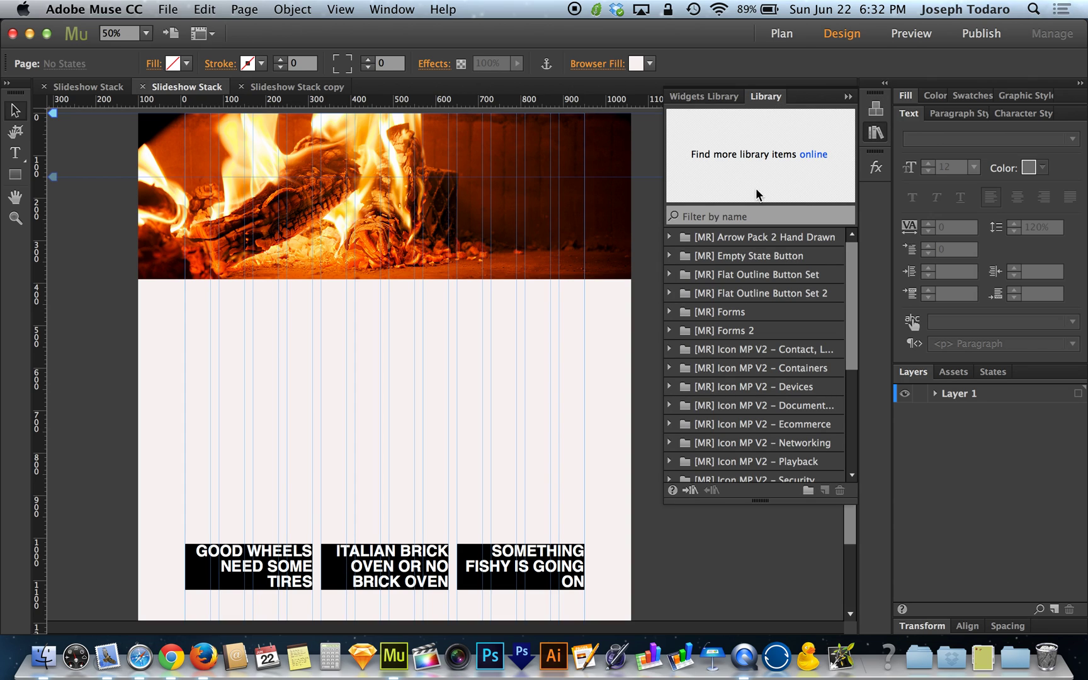
left_click(708, 97)
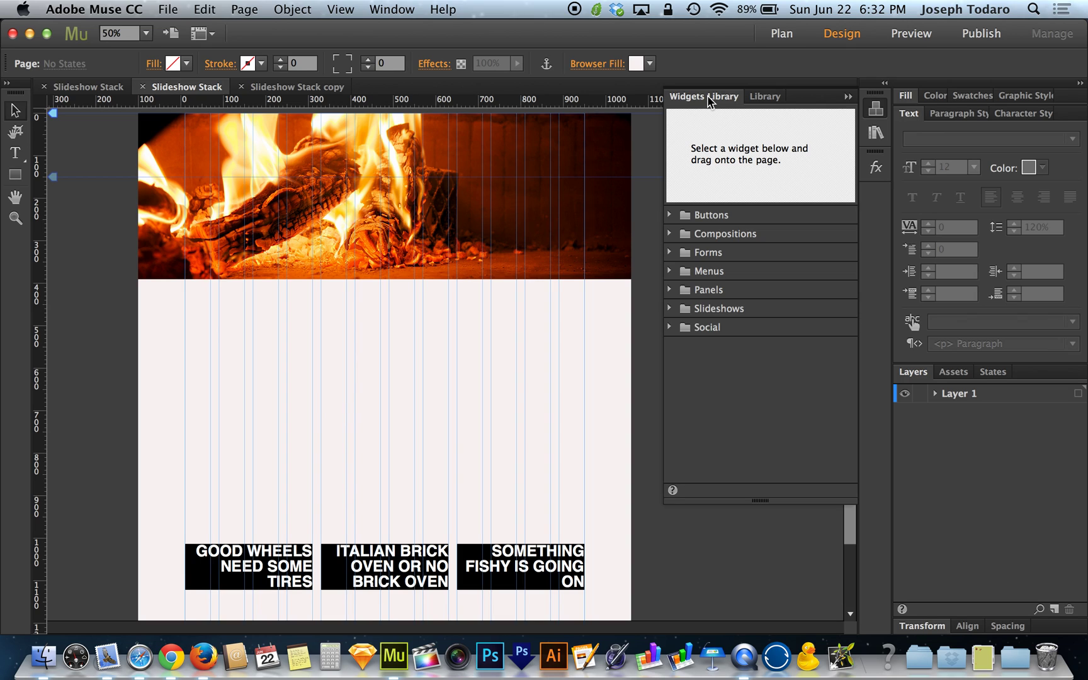
left_click(669, 234)
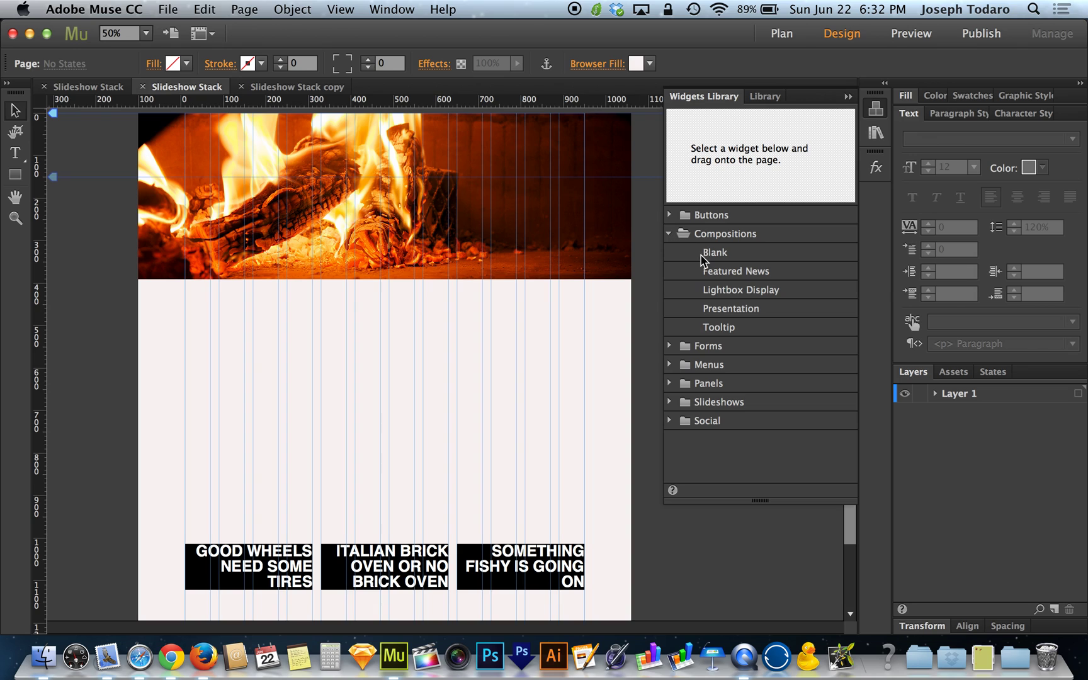
left_click(730, 258)
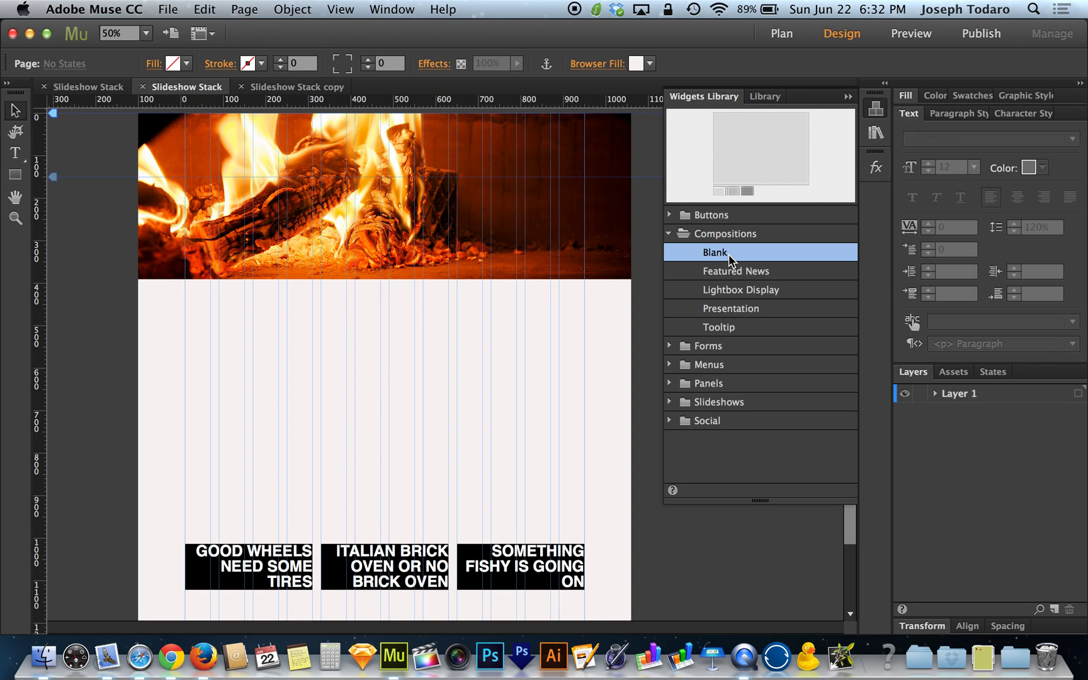
Step: Place a Blank composition below the slideshow and step through its three triggers
left_click_drag(721, 253, 198, 313)
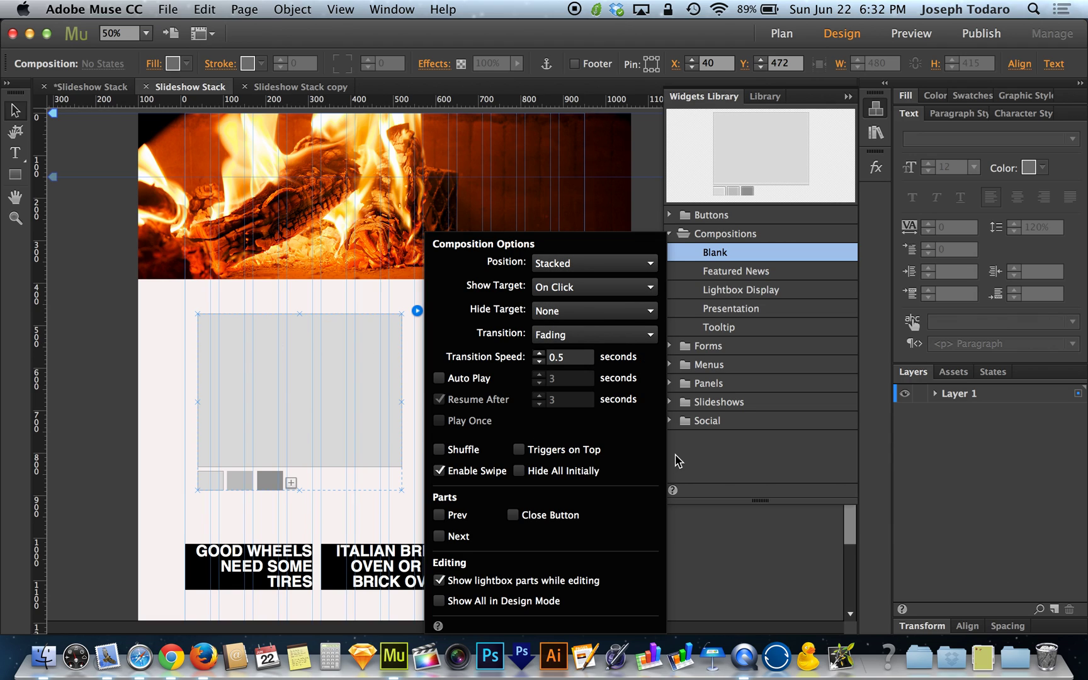
left_click(343, 371)
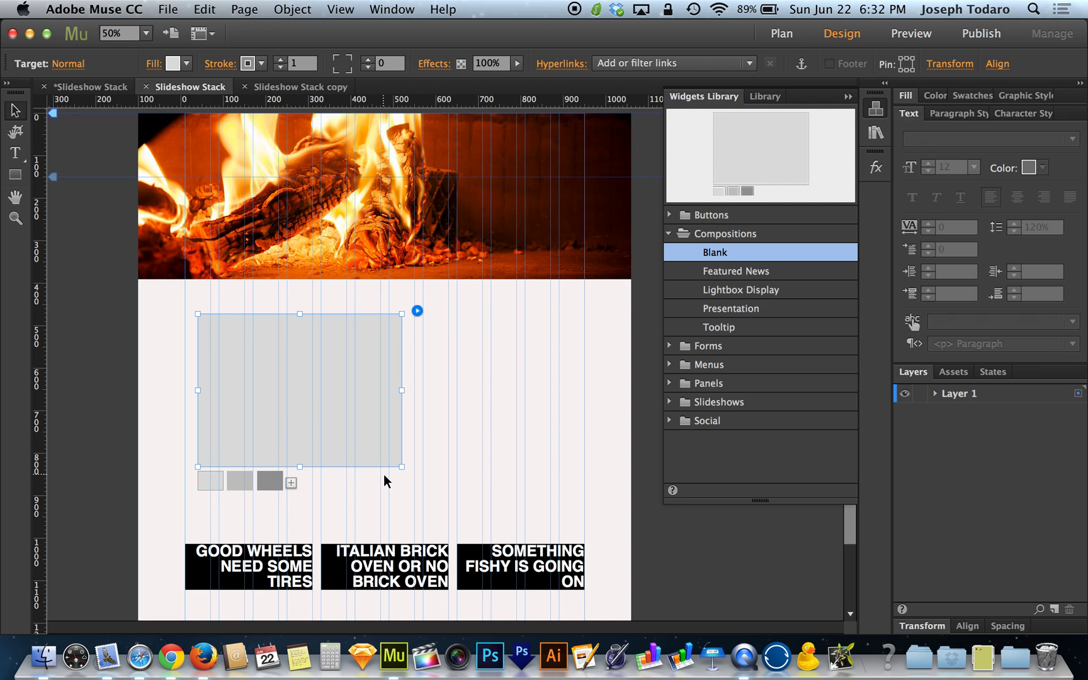
left_click(248, 478)
left_click(217, 480)
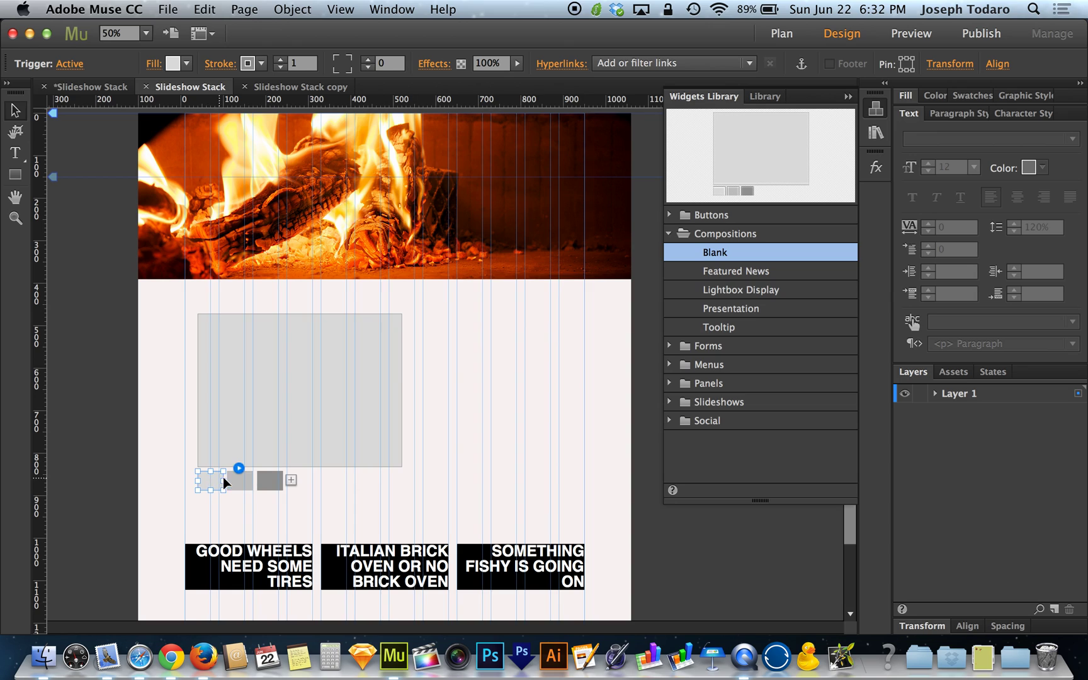
left_click(240, 480)
left_click(270, 481)
left_click(238, 481)
left_click(214, 484)
Step: Delete the third trigger and move the remaining trigger into the first slot
left_click(270, 481)
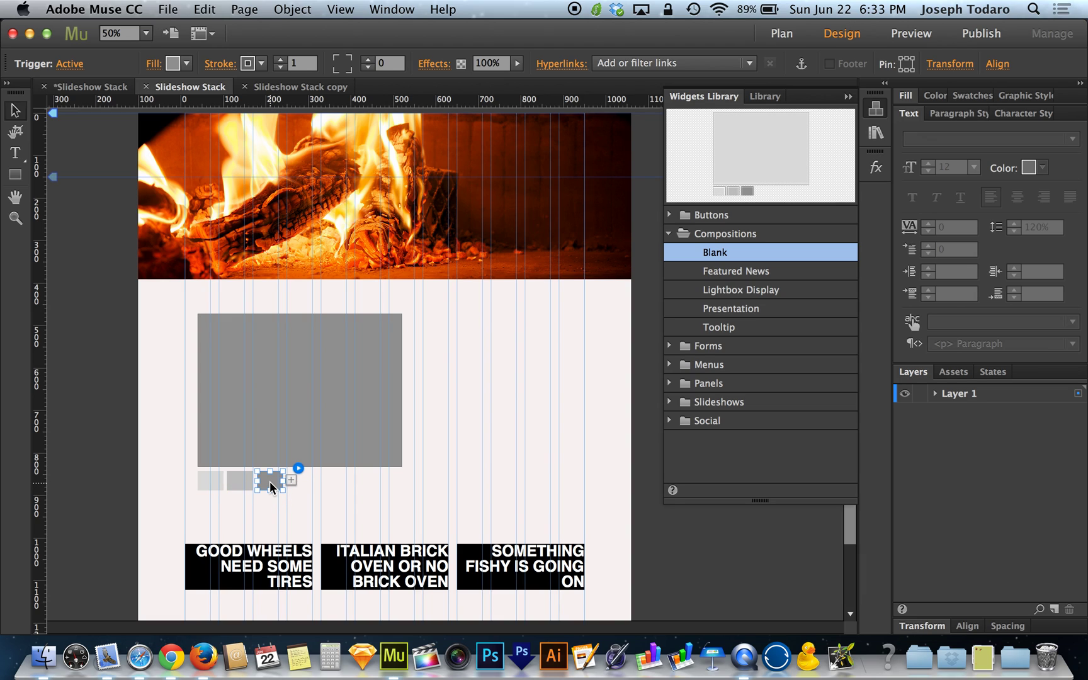
key("Delete")
left_click(232, 481)
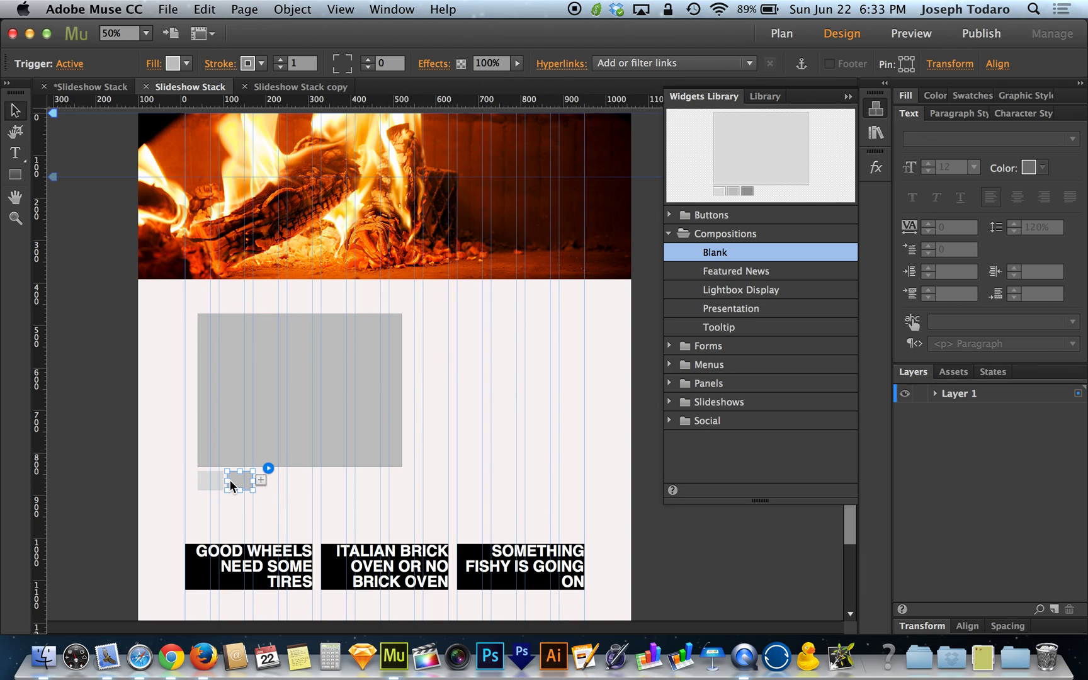
left_click_drag(230, 483, 217, 481)
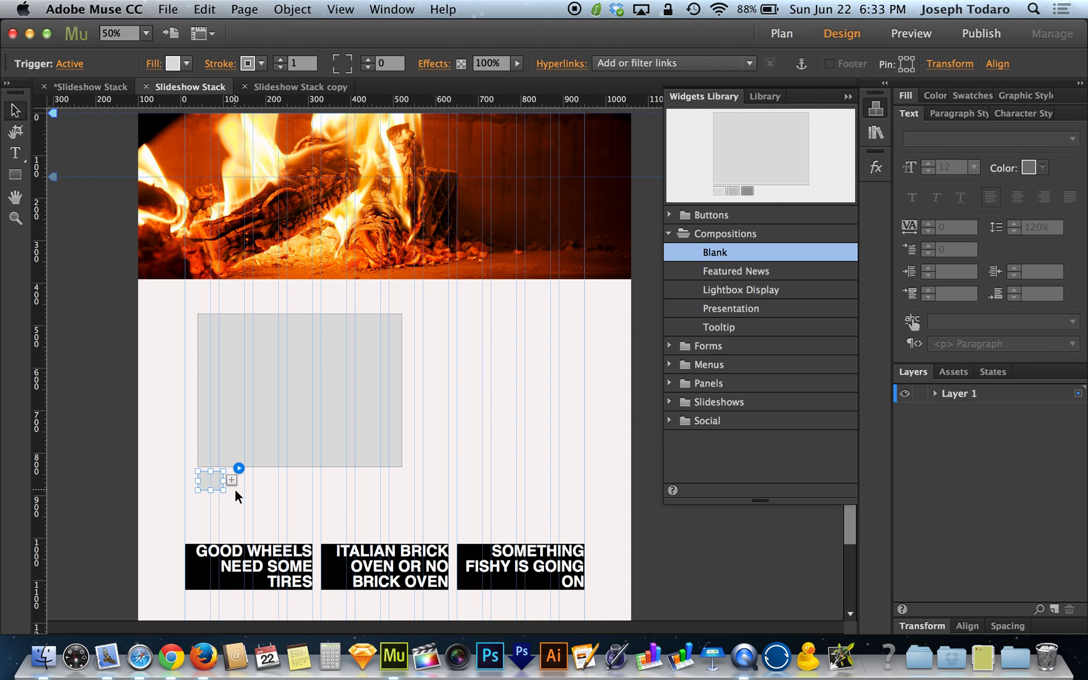
Step: In the trigger's Normal state, set stroke weight to 0 and fill to None
left_click(71, 65)
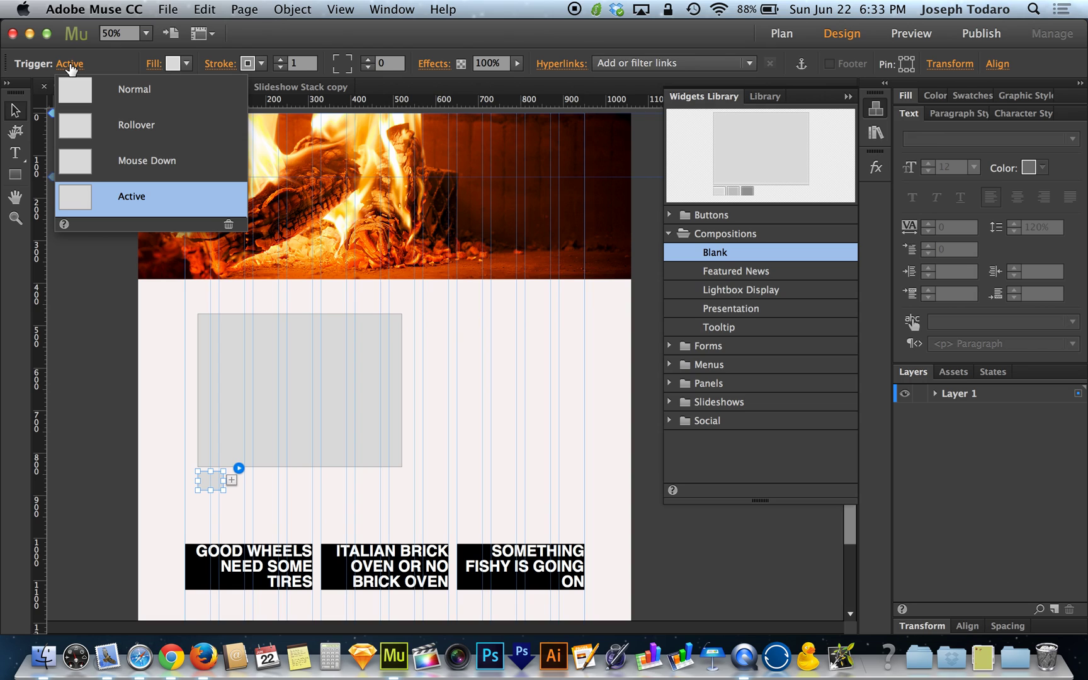
left_click(227, 224)
left_click(174, 169)
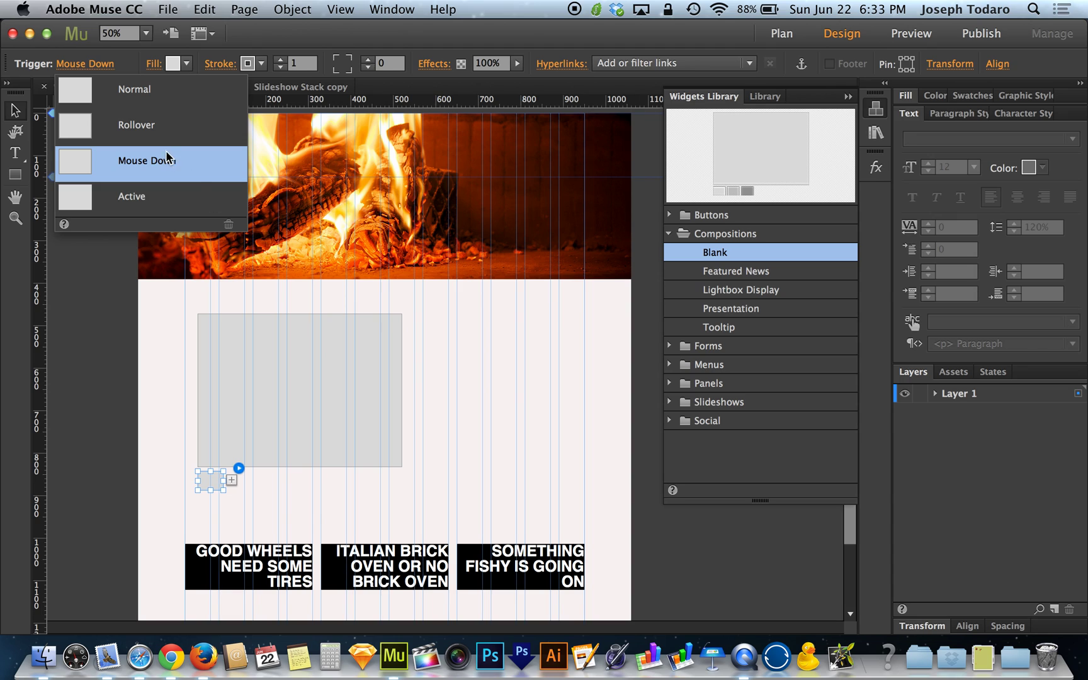
left_click(155, 130)
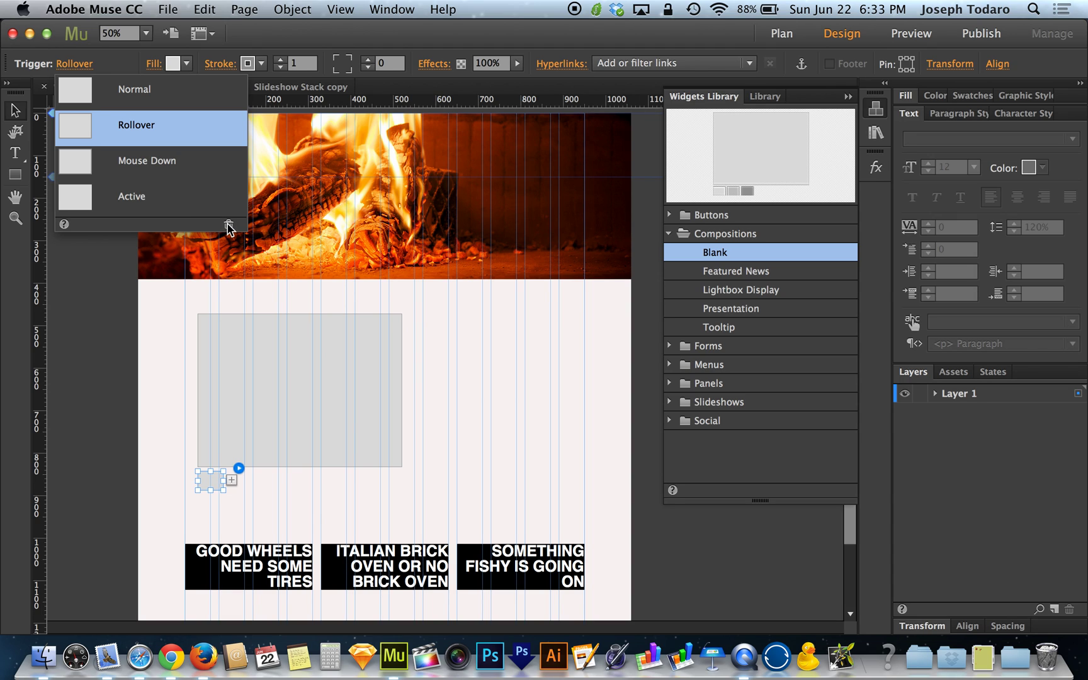
left_click(144, 96)
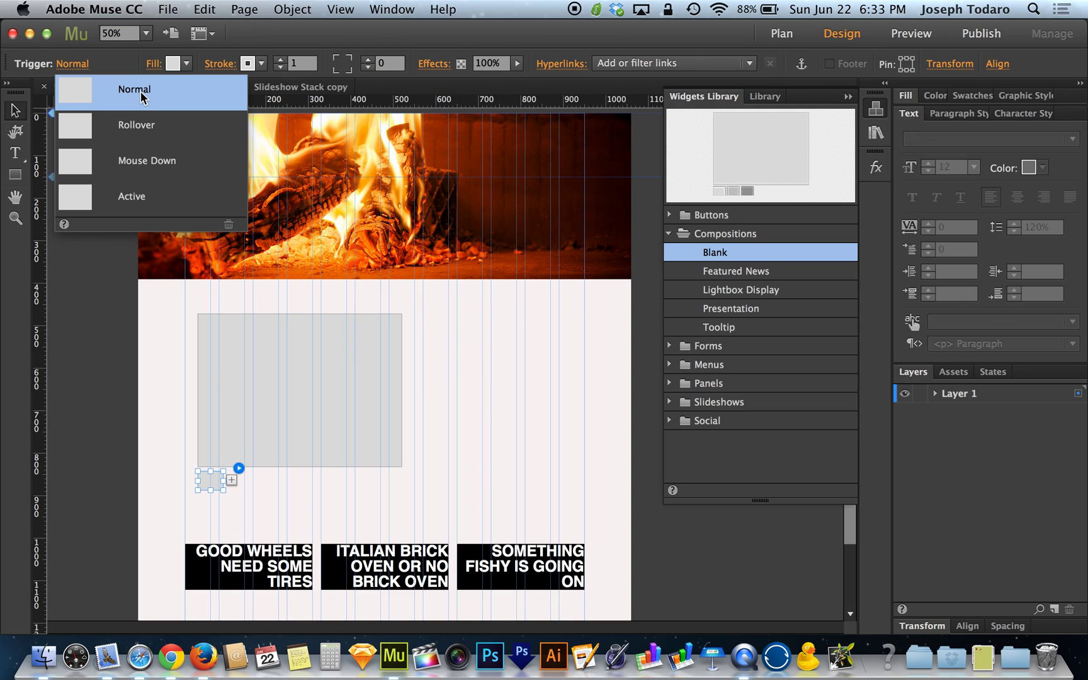
left_click(281, 68)
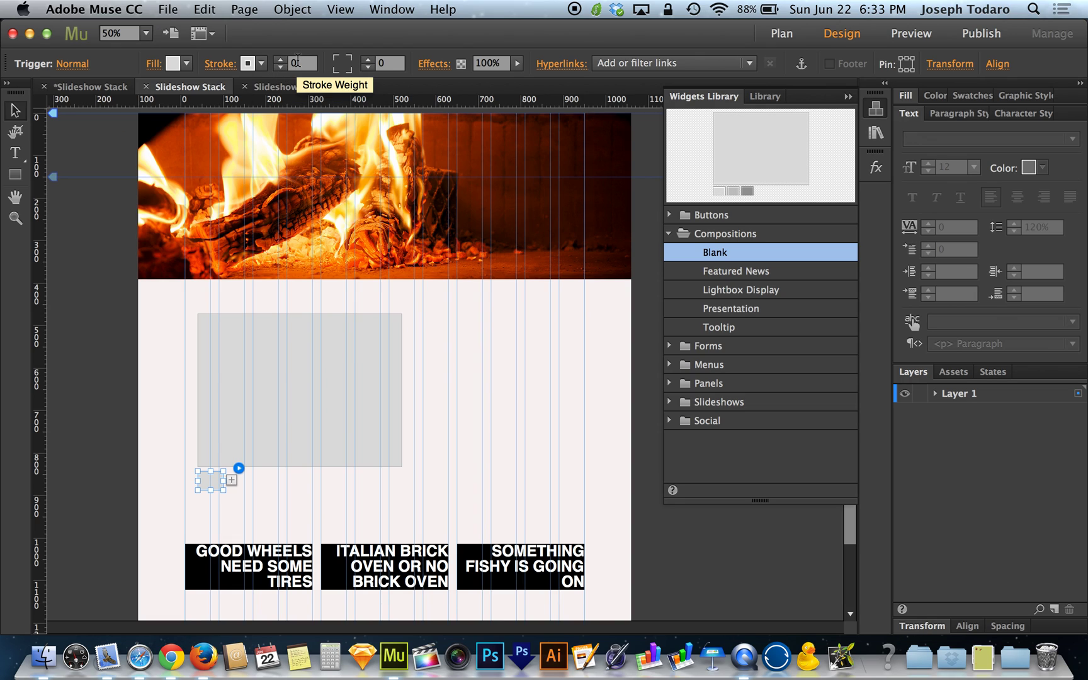
left_click(187, 63)
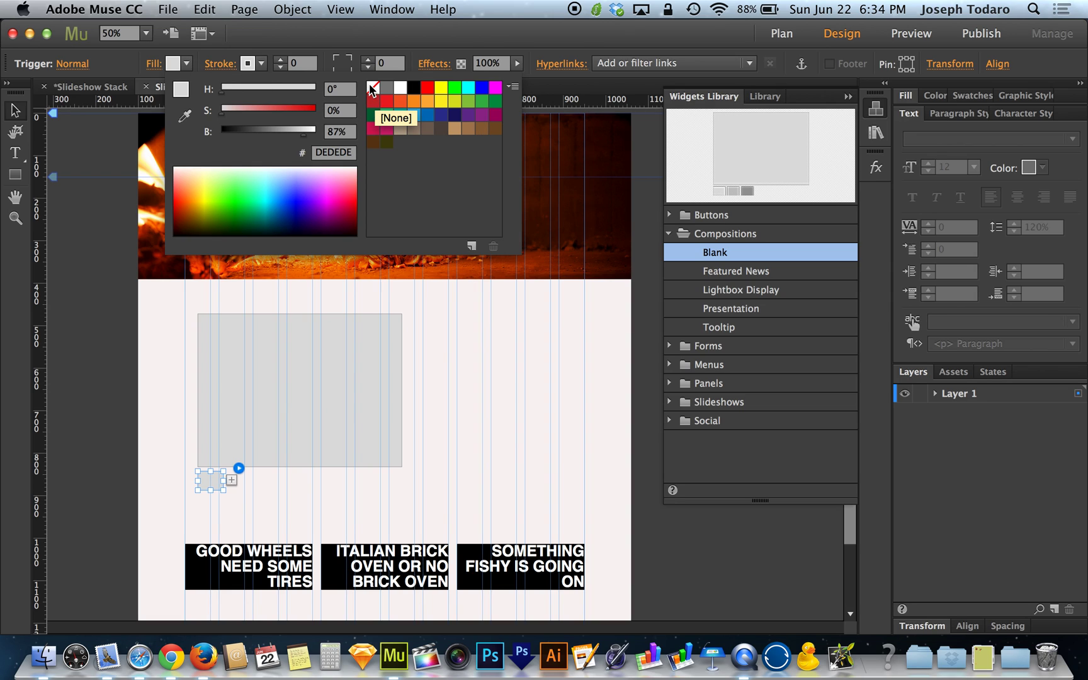
left_click(373, 92)
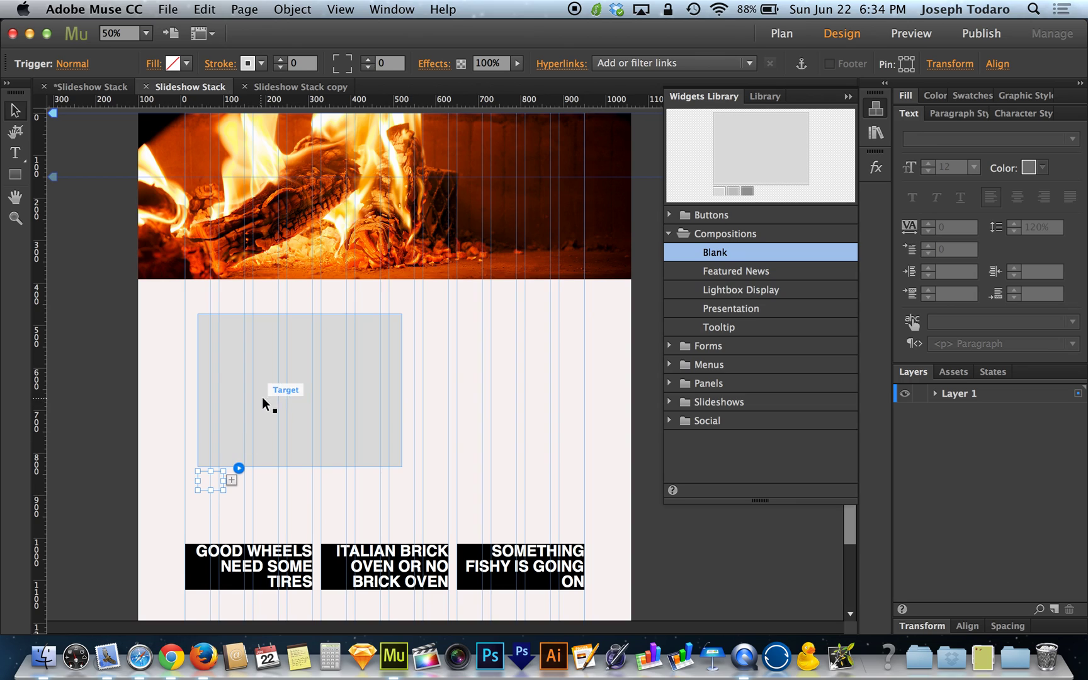
Step: Stretch the target area left, right and upward to span the content width under the fire image
left_click(277, 382)
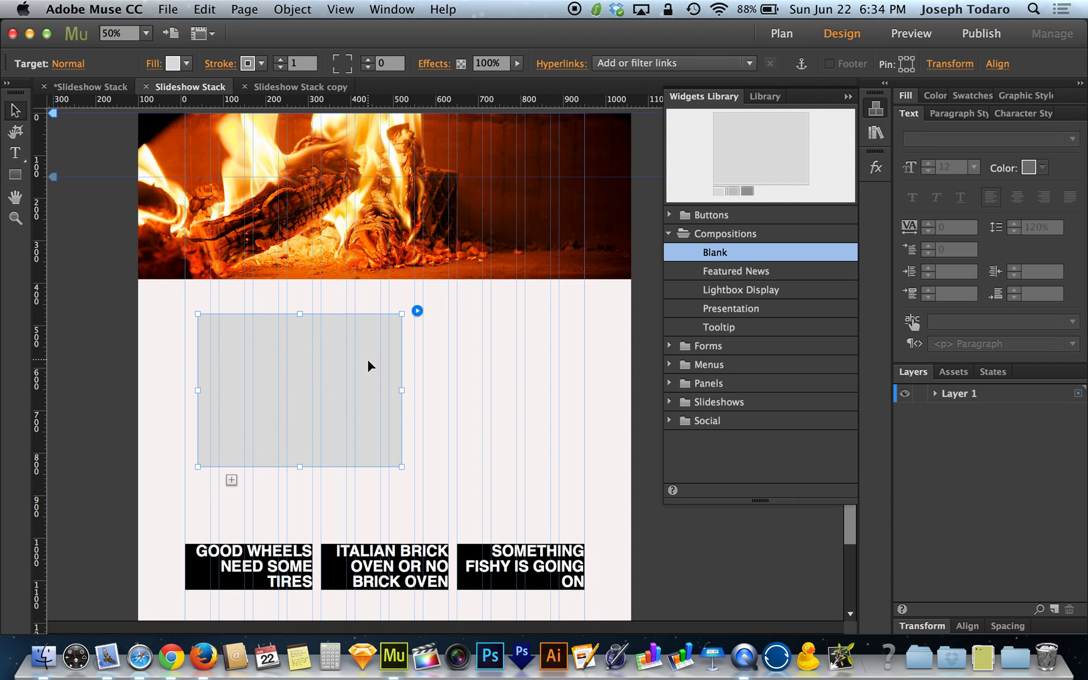
left_click_drag(198, 391, 185, 392)
left_click_drag(401, 391, 585, 385)
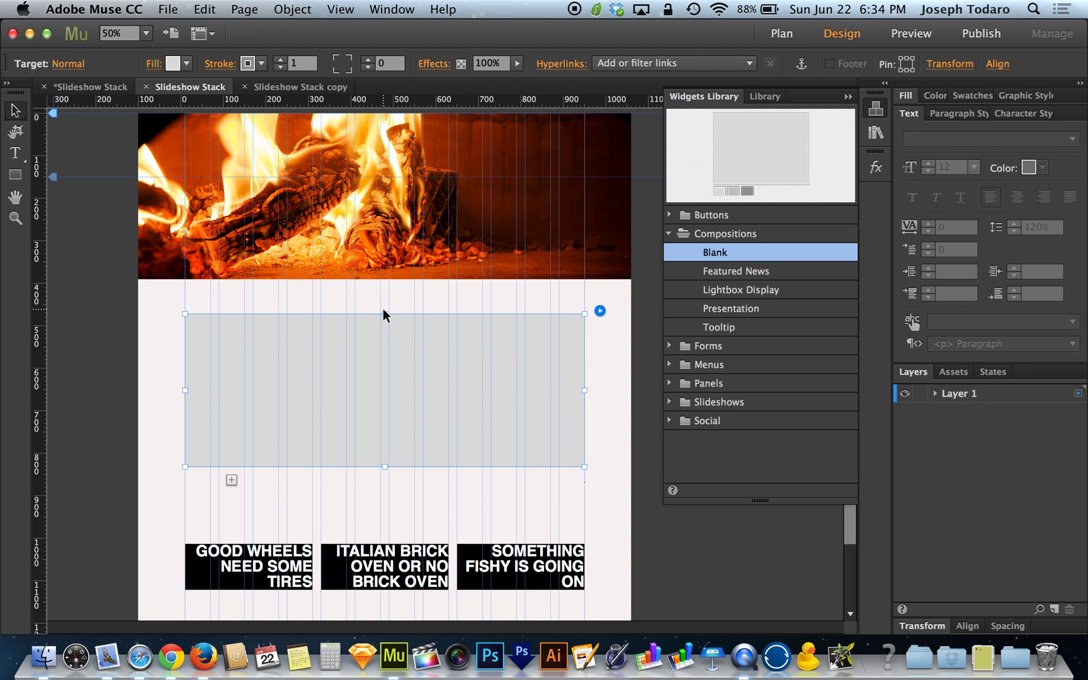
left_click_drag(385, 315, 384, 290)
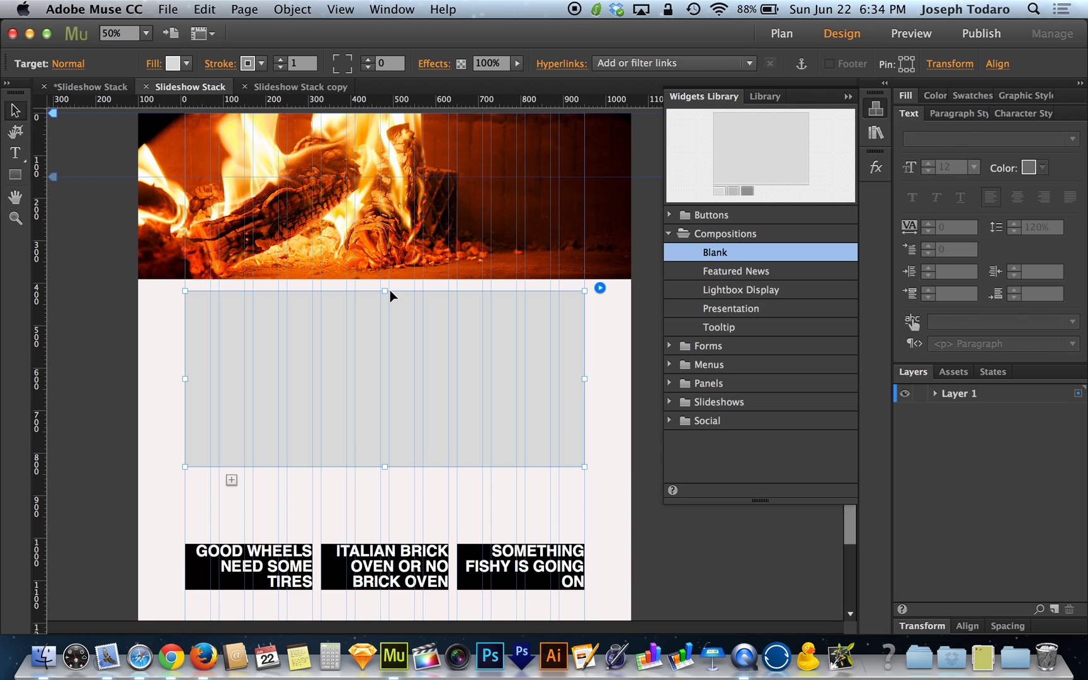
mouse_move(584, 378)
left_mouse_down()
mouse_move(548, 378)
mouse_move(584, 379)
left_mouse_up()
Step: Set the target area's stroke weight to 0 and its fill to None
left_click(279, 68)
left_click(176, 64)
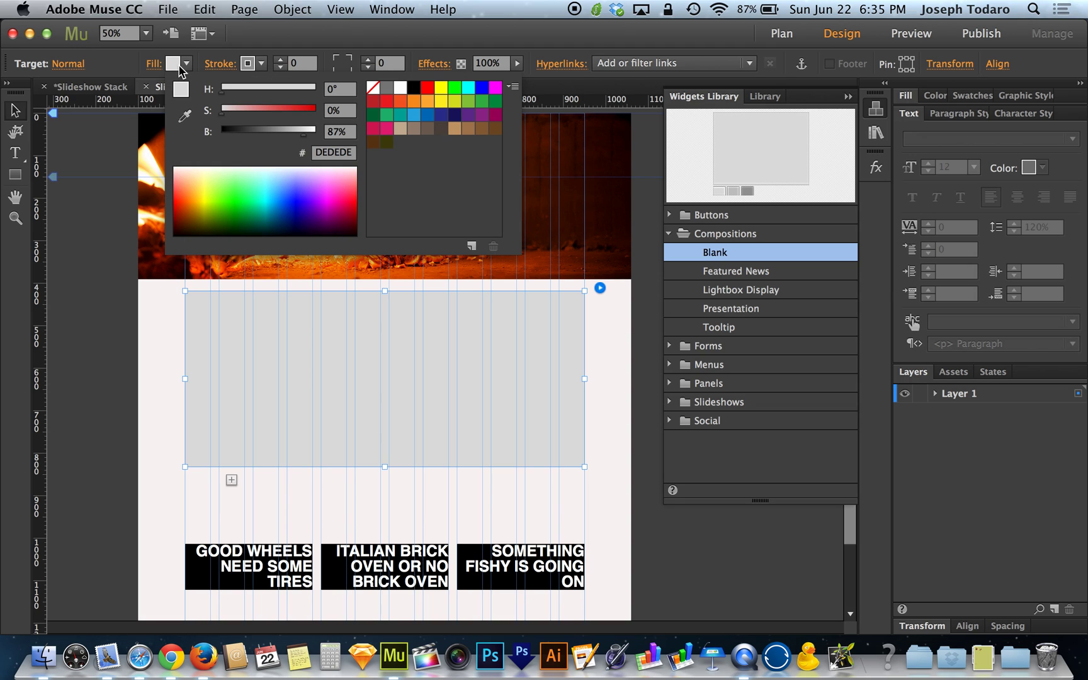
left_click(374, 89)
left_click(188, 64)
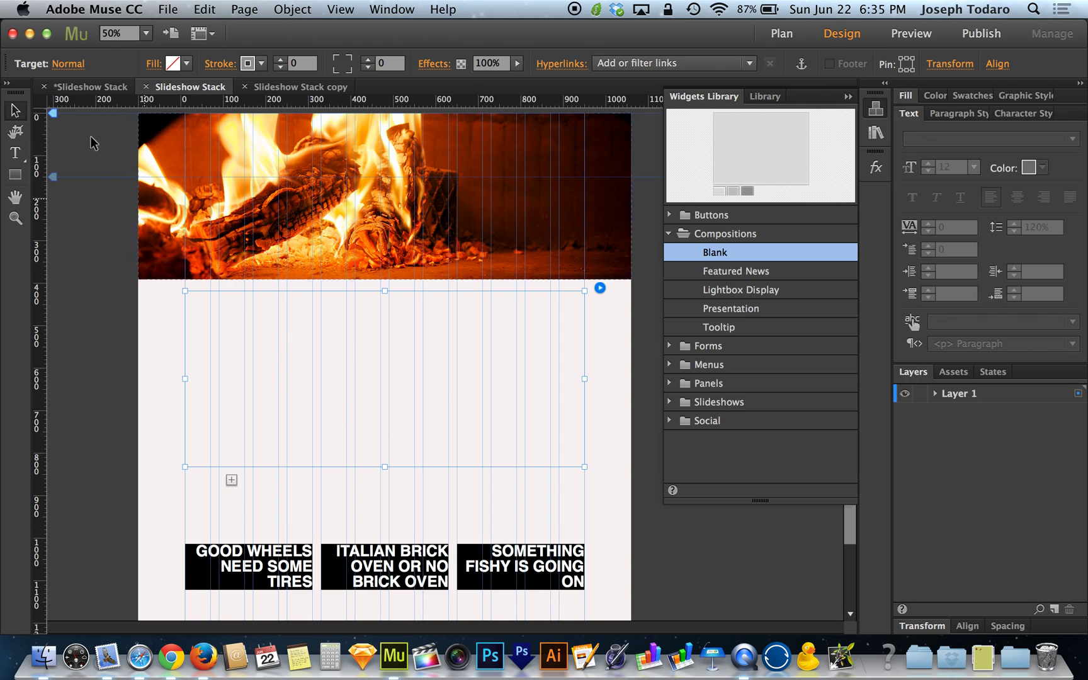
left_click(68, 65)
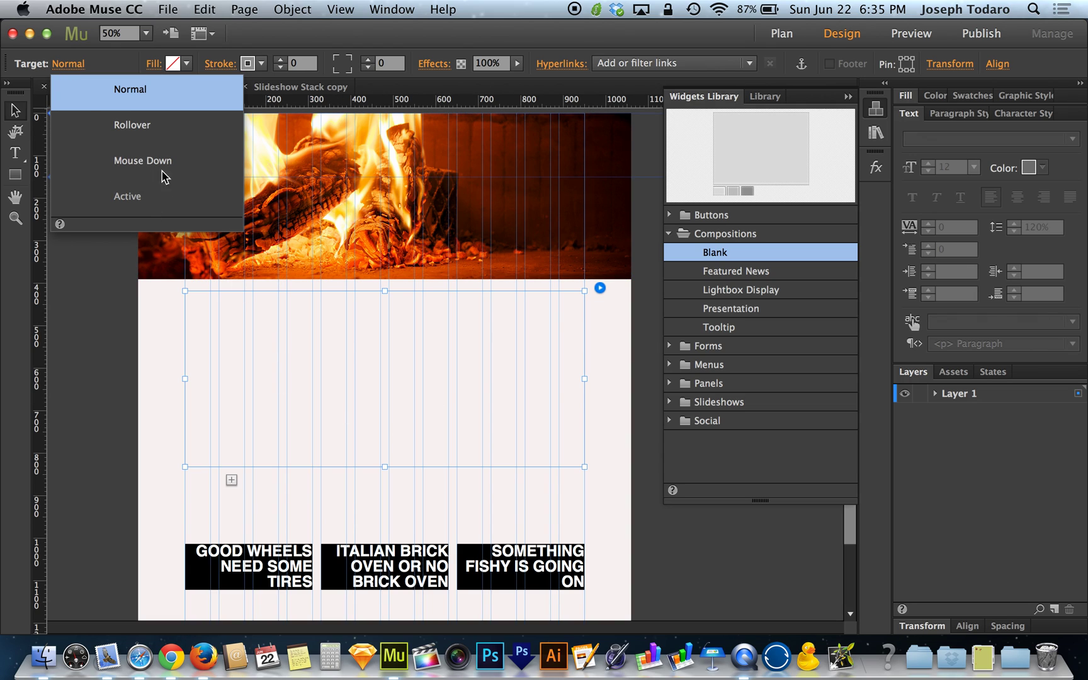
left_click(67, 65)
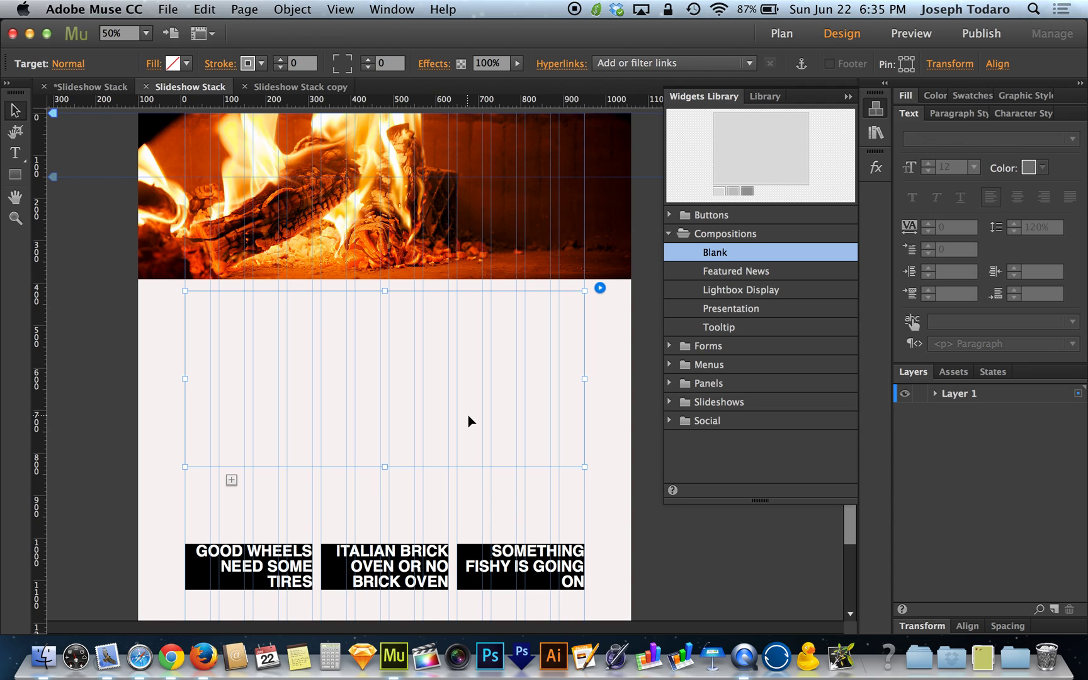
Step: Move the GOOD WHEELS, ITALIAN BRICK OVEN and SOMETHING FISHY captions into the target, adding a trigger for each
left_click(284, 560)
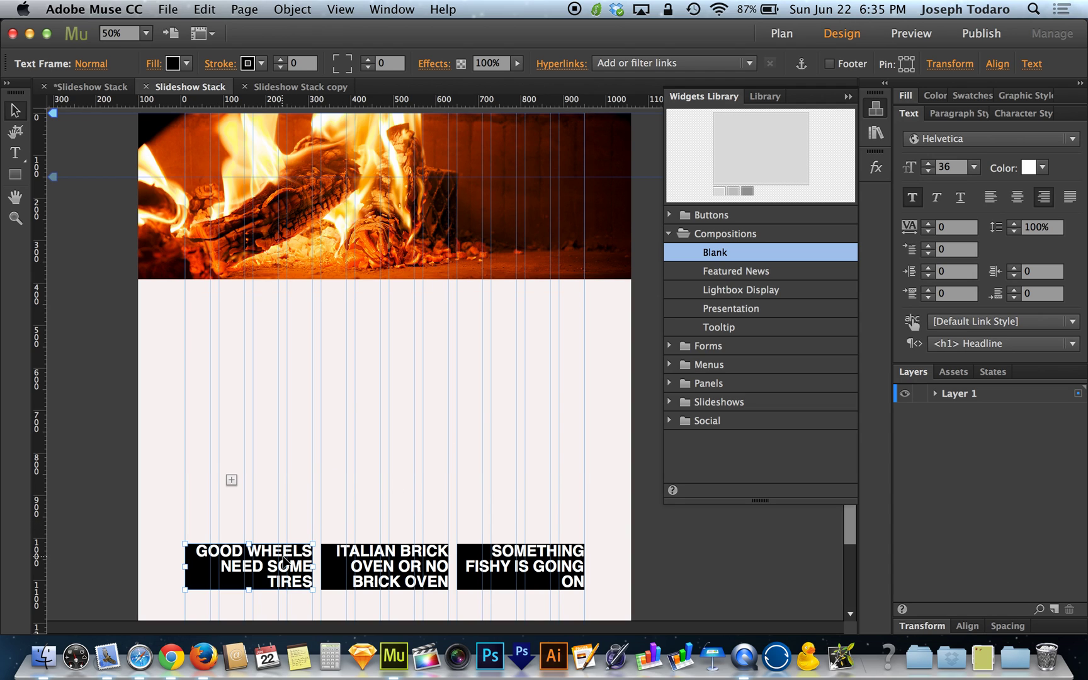
left_click_drag(284, 560, 275, 377)
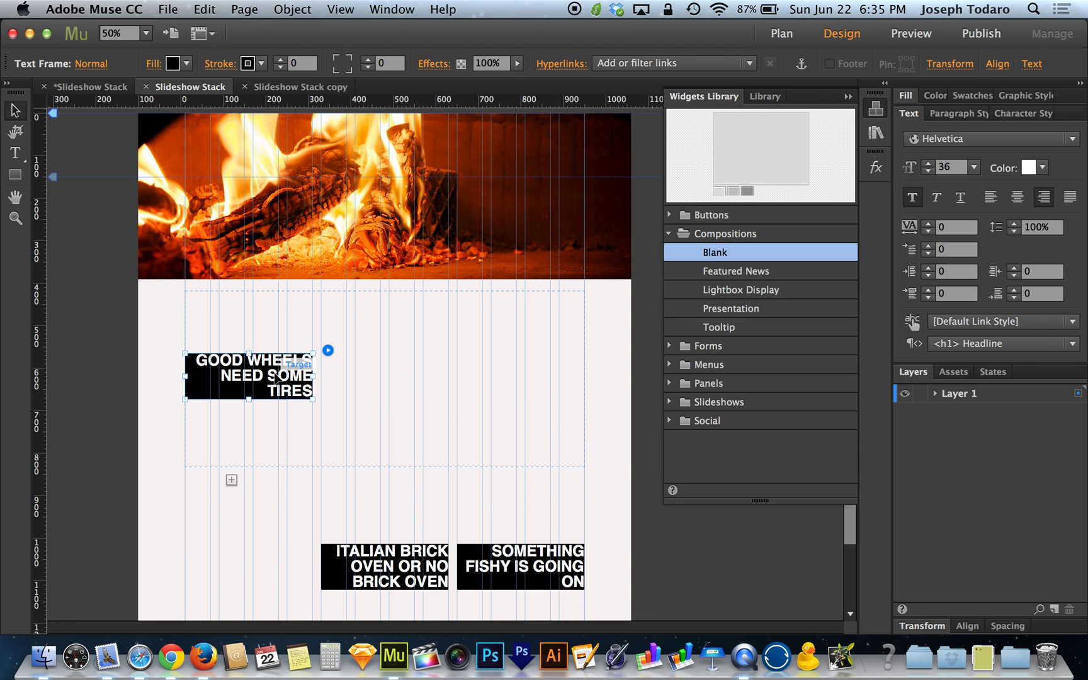
left_click(229, 479)
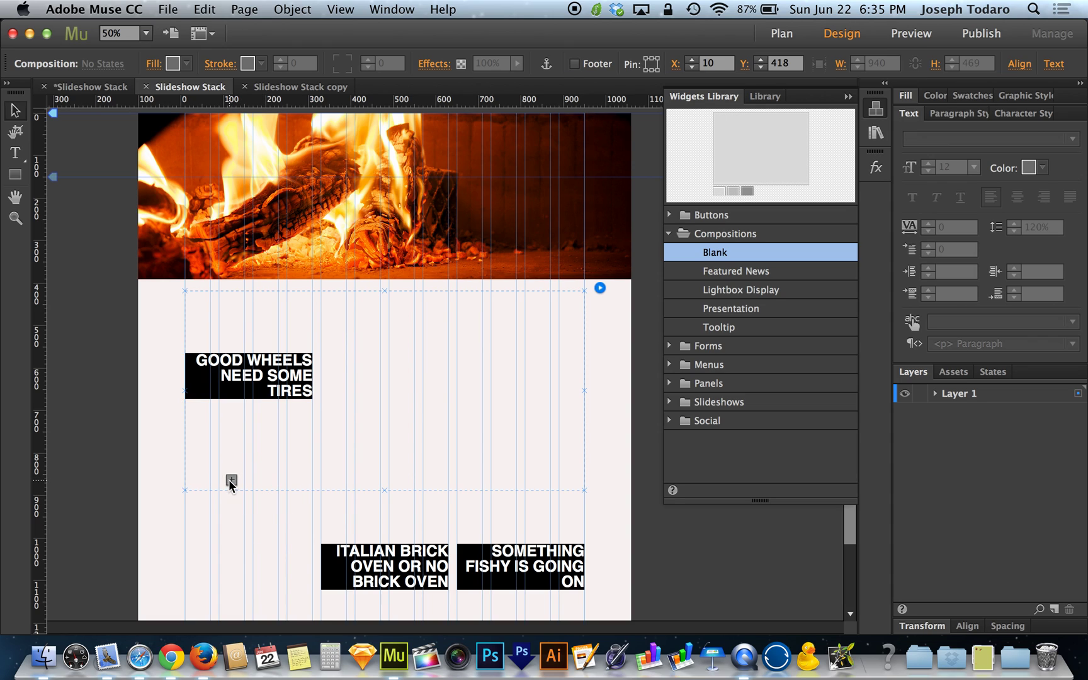
left_click(230, 481)
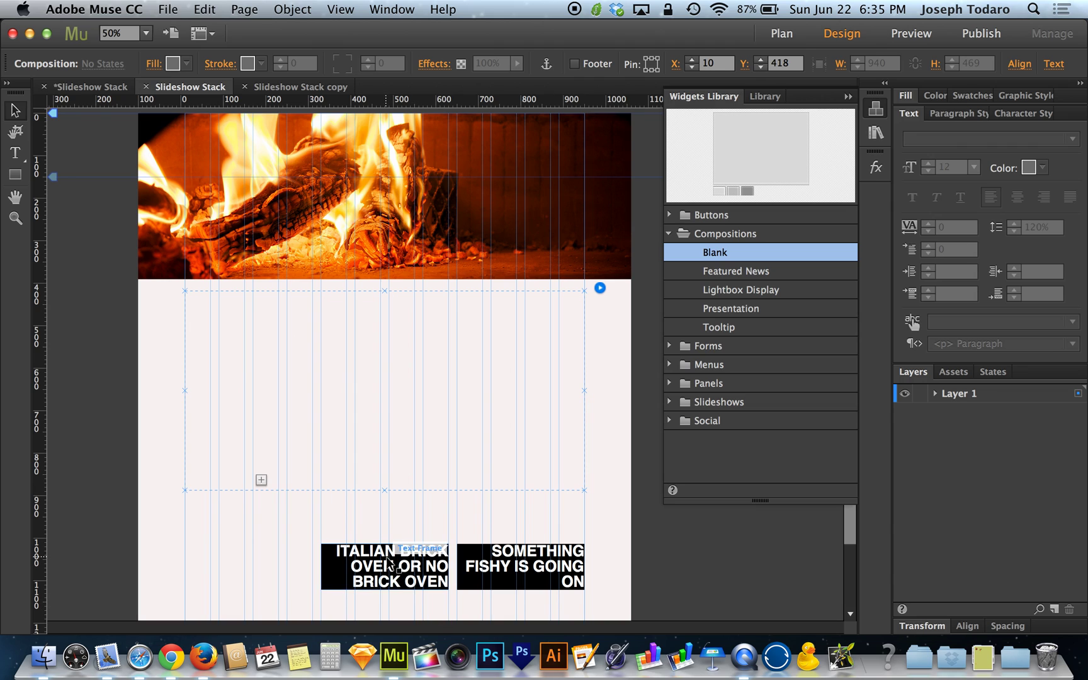
left_click_drag(388, 560, 387, 368)
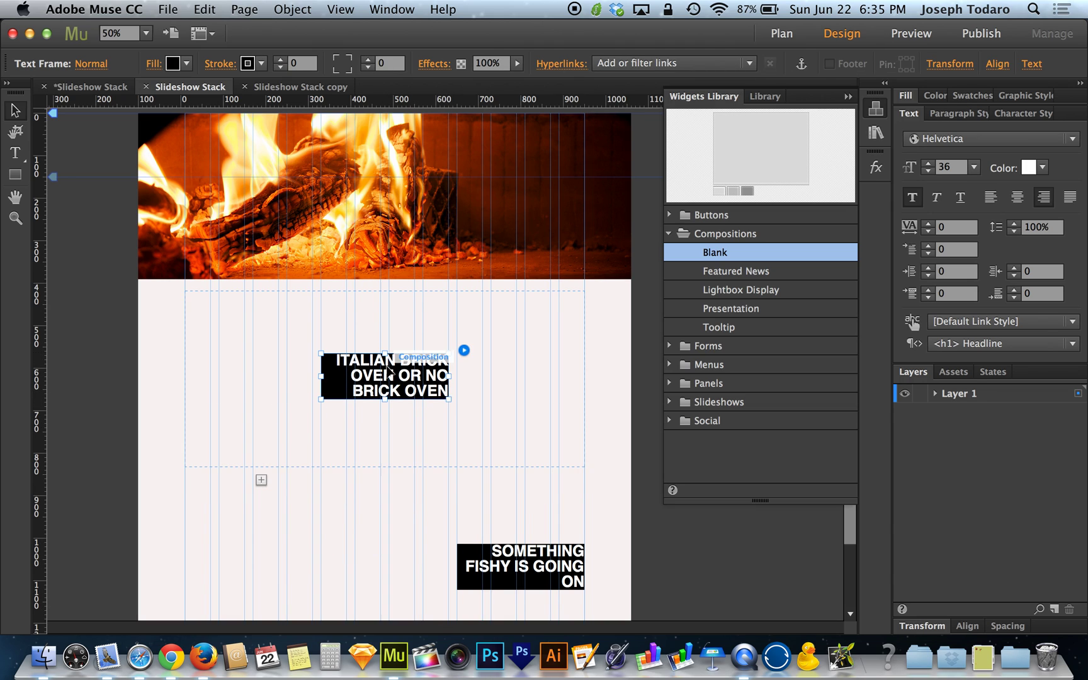
left_click(260, 480)
left_click(260, 480)
left_click_drag(528, 567, 526, 390)
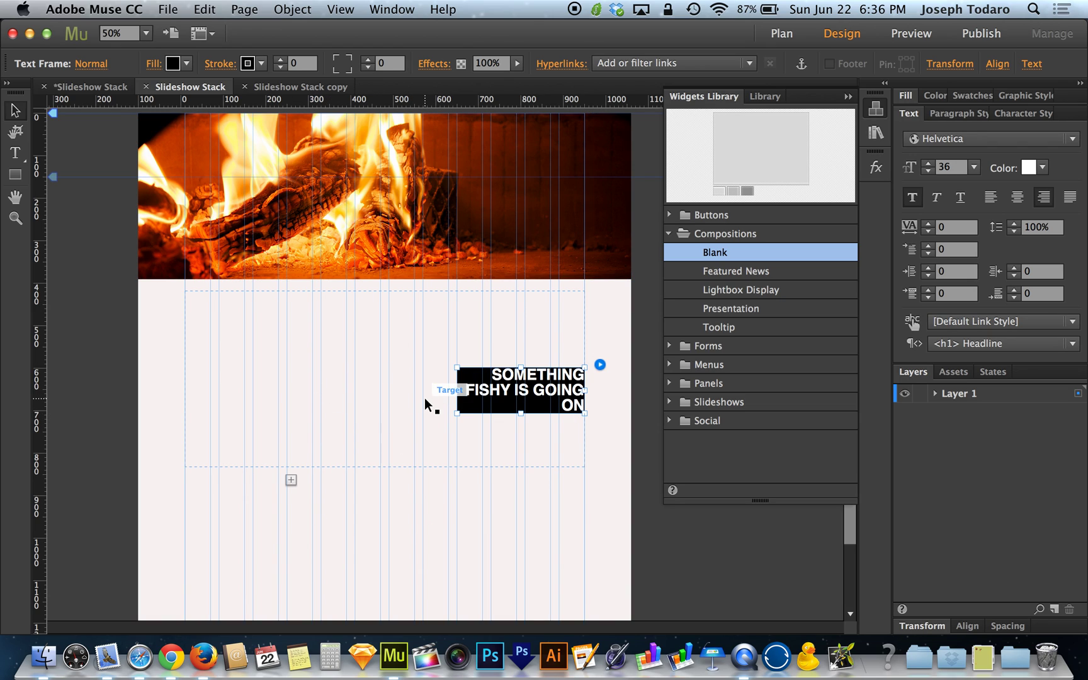
Step: Step through the three triggers to check each shows its own caption
left_click(210, 483)
left_click(235, 483)
left_click(268, 483)
left_click(243, 479)
left_click(212, 479)
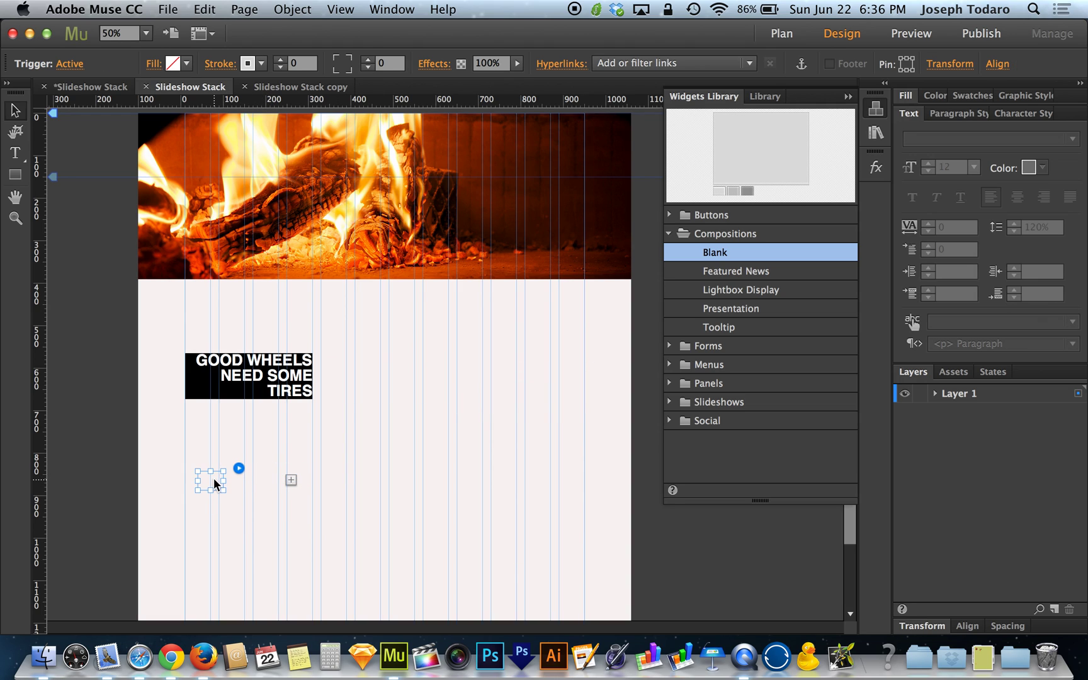
Step: Expand Layer 1 and the composition's layer list, selecting each trigger to verify its caption
left_click(936, 394)
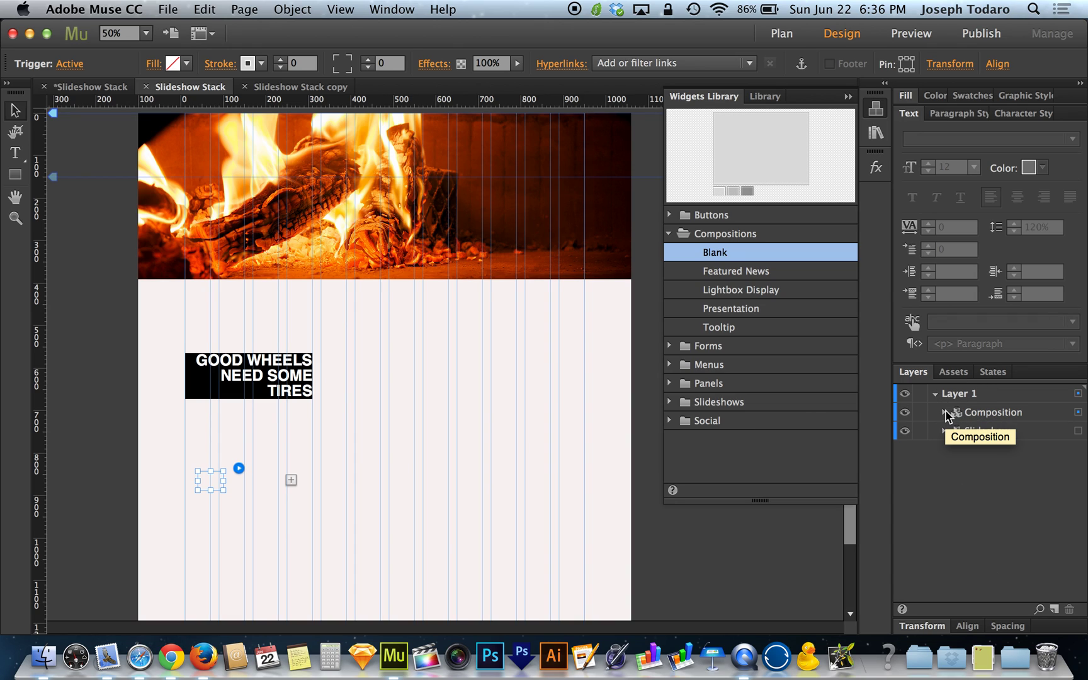
left_click(945, 413)
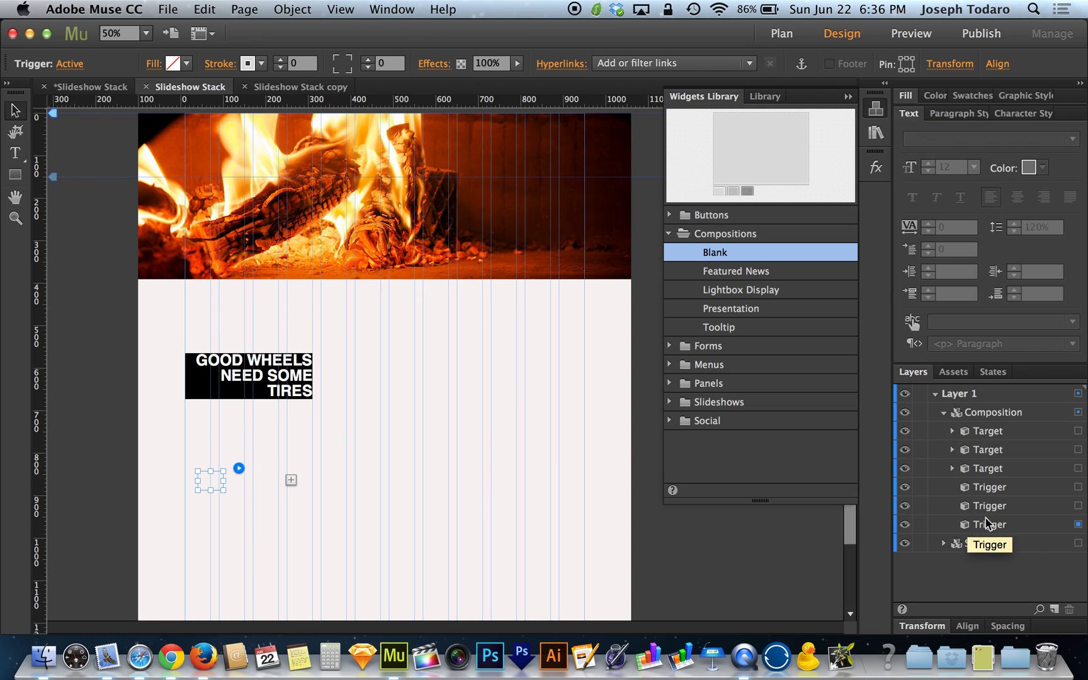
left_click(1078, 506)
left_click(1078, 486)
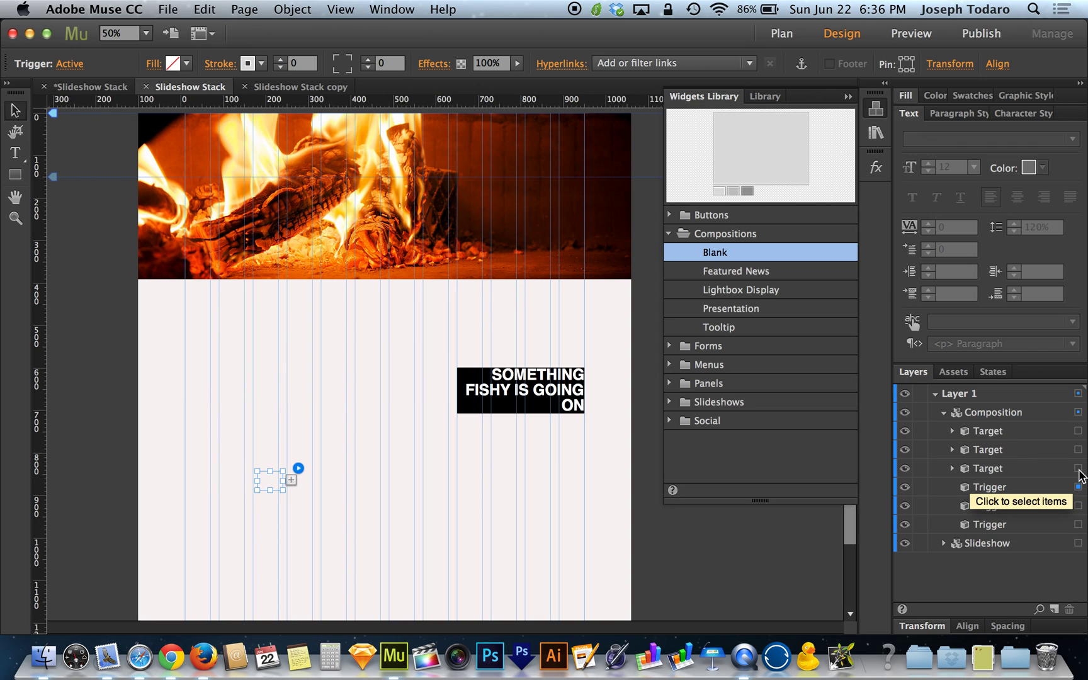
left_click(1078, 505)
left_click(1078, 525)
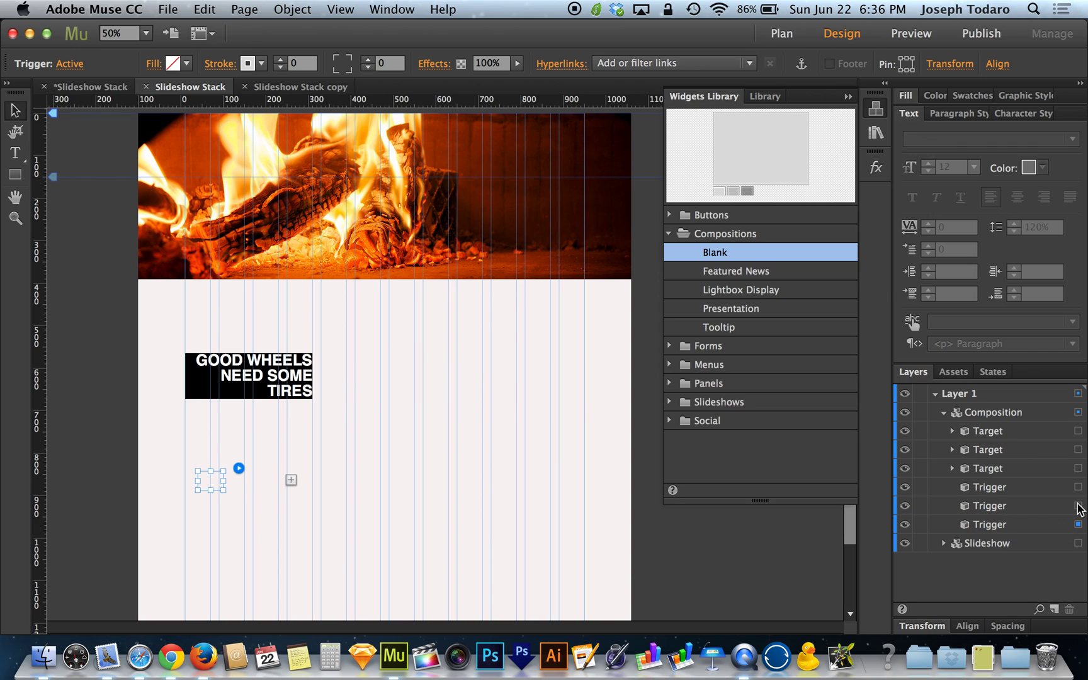
left_click(1078, 505)
left_click(1078, 486)
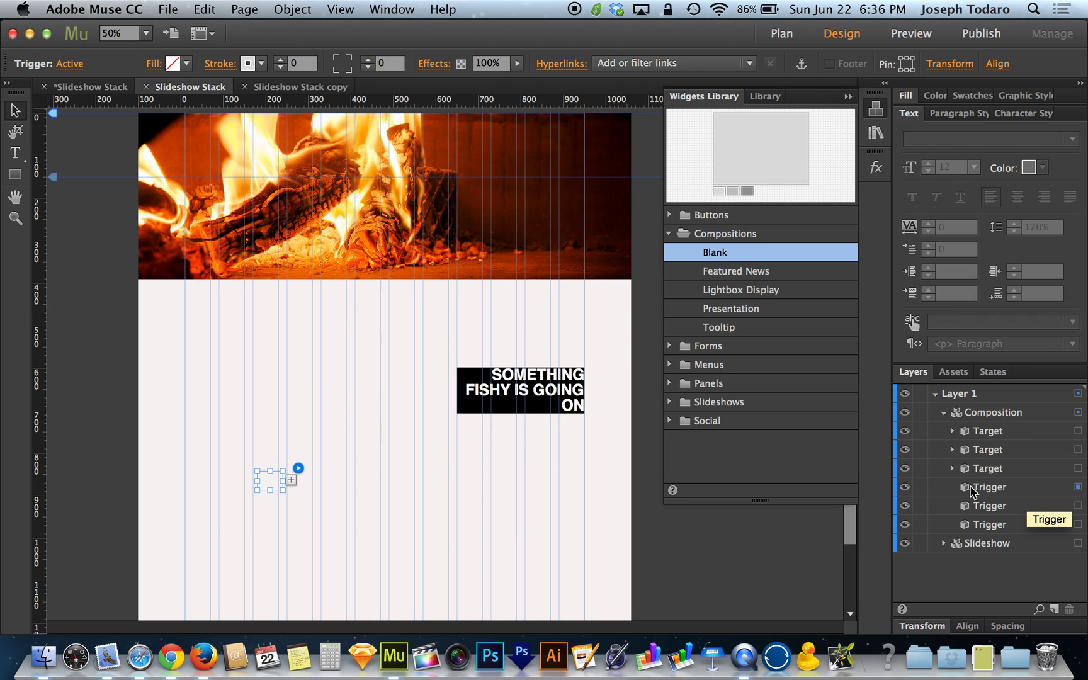
Step: Collapse the Composition and Slideshow layer groups and clear the selection
left_click(946, 413)
left_click(943, 432)
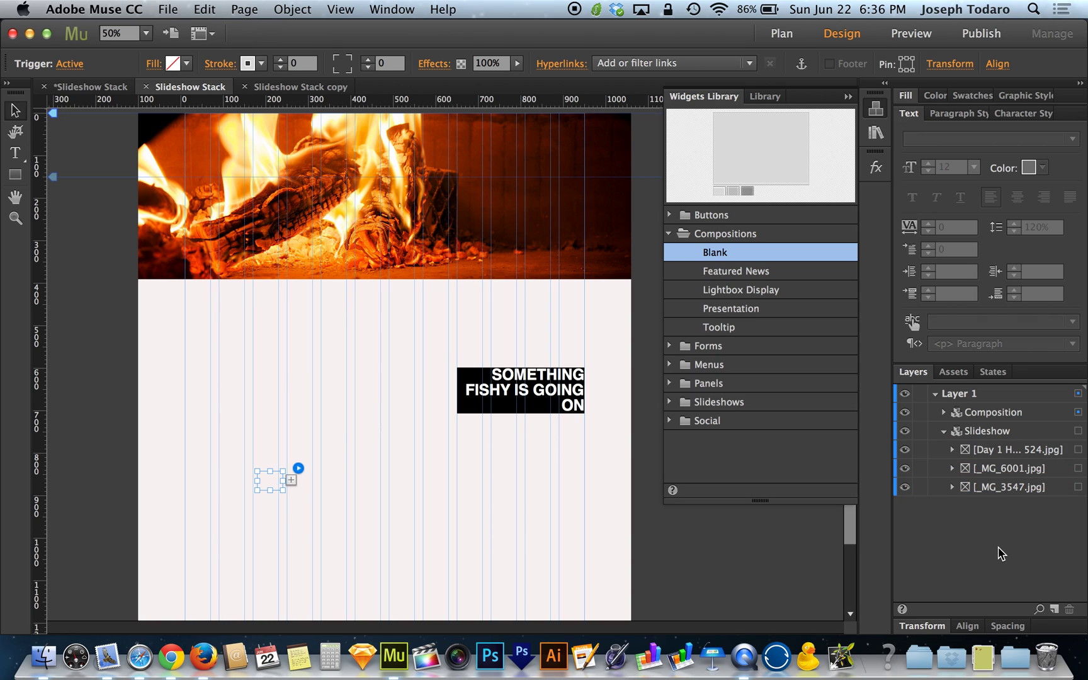
left_click(943, 431)
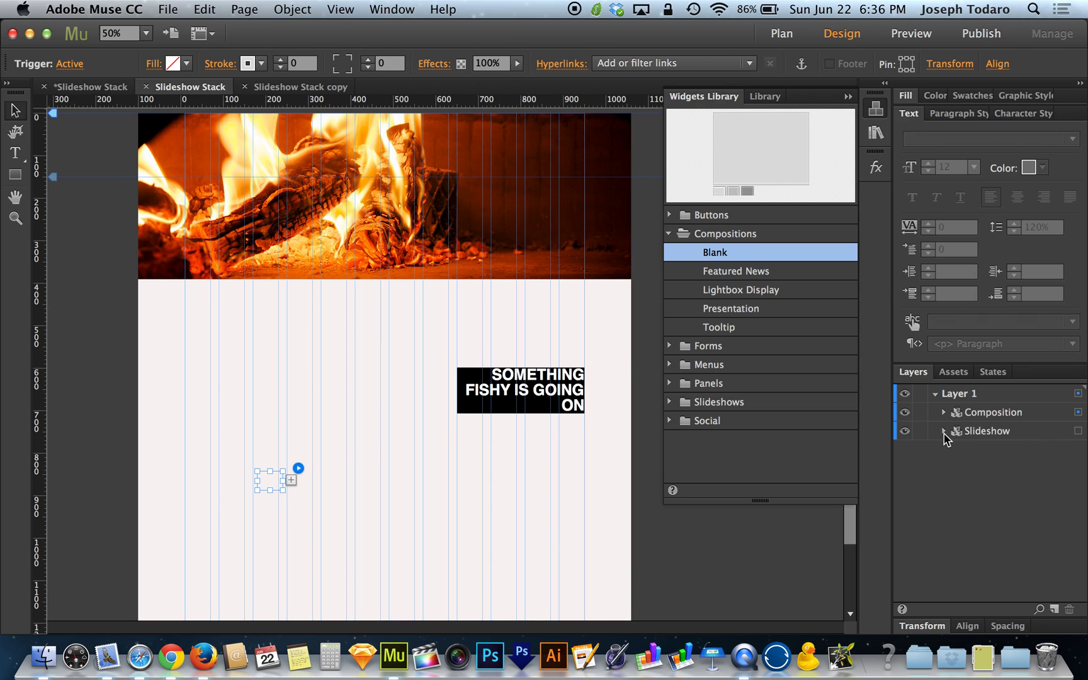
left_click(614, 503)
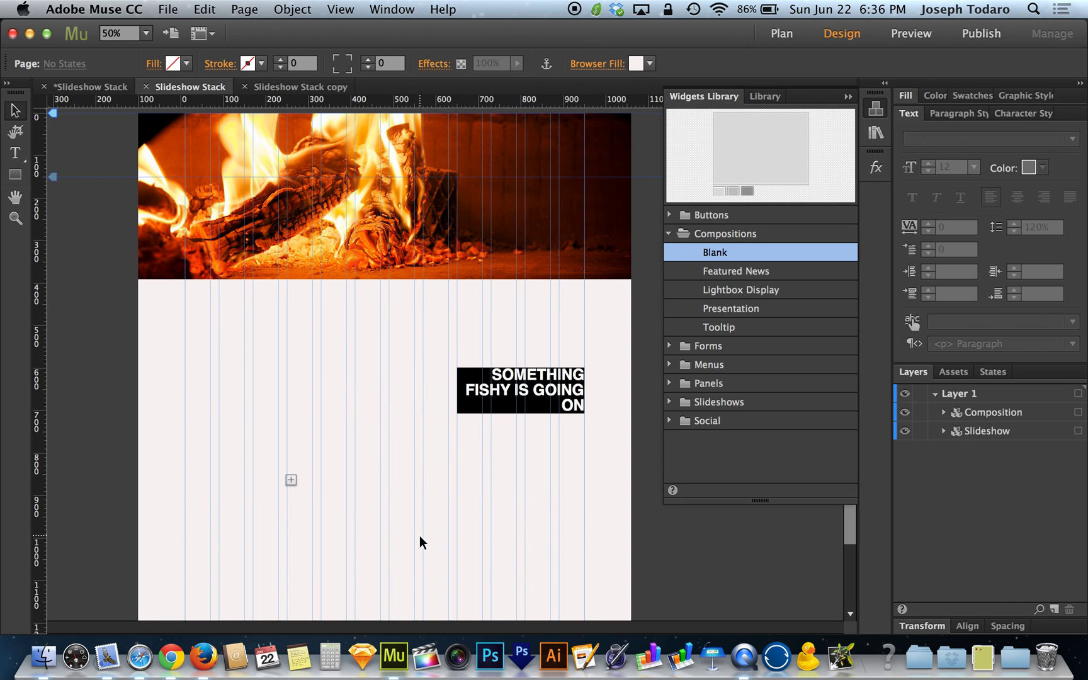
Step: Move the caption composition up over the fire image and shorten its caption area to fit
left_click_drag(408, 403, 406, 234)
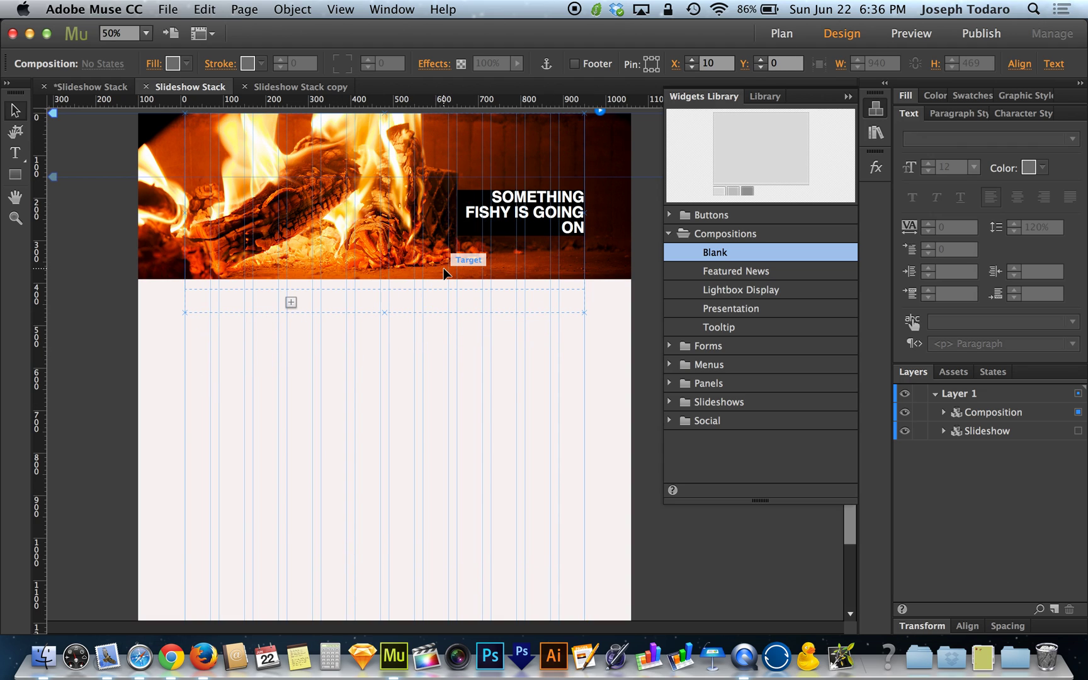
left_click(389, 270)
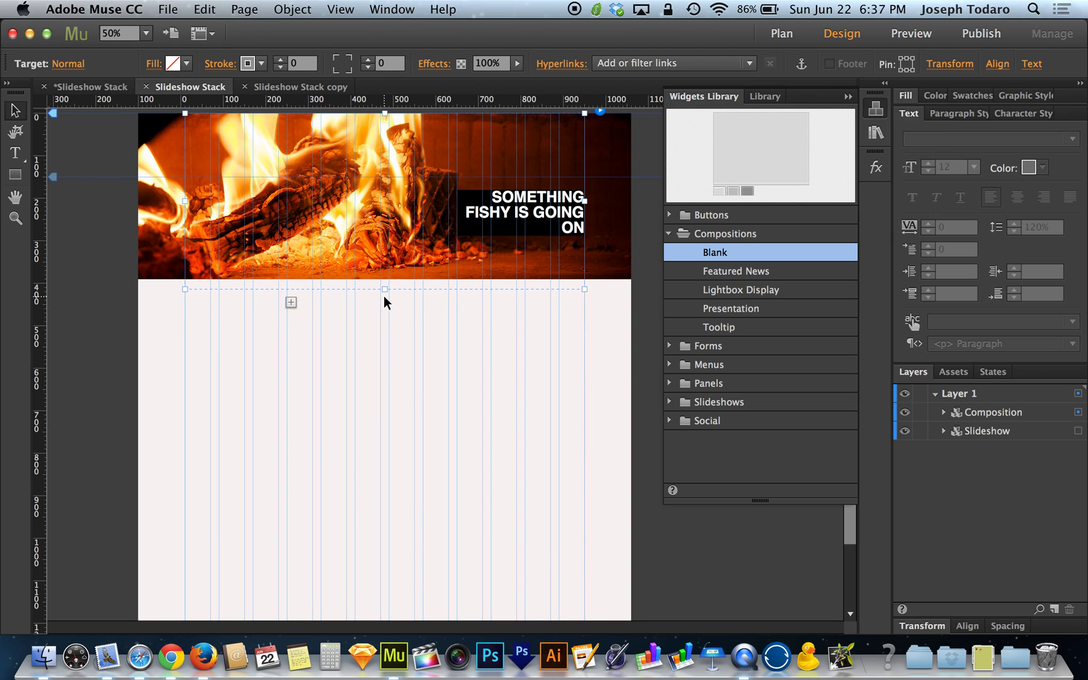
left_click_drag(384, 291, 385, 258)
Step: Position the composition's triggers along the bottom edge of the fire image
left_click(271, 305)
left_click_drag(271, 305, 269, 269)
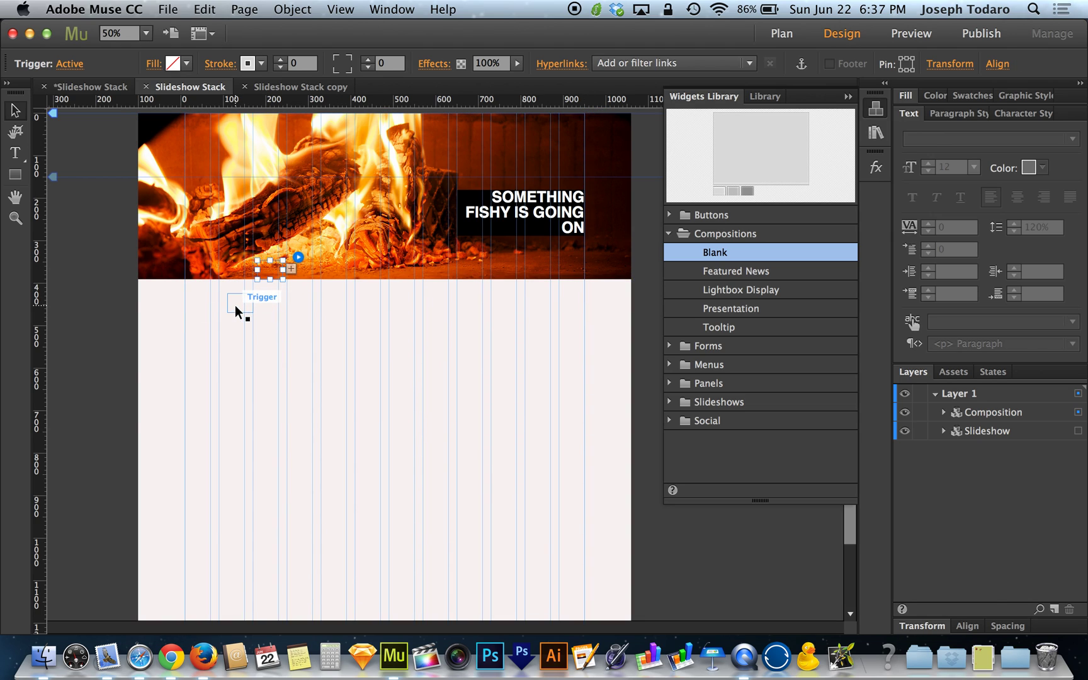
left_click_drag(235, 305, 221, 277)
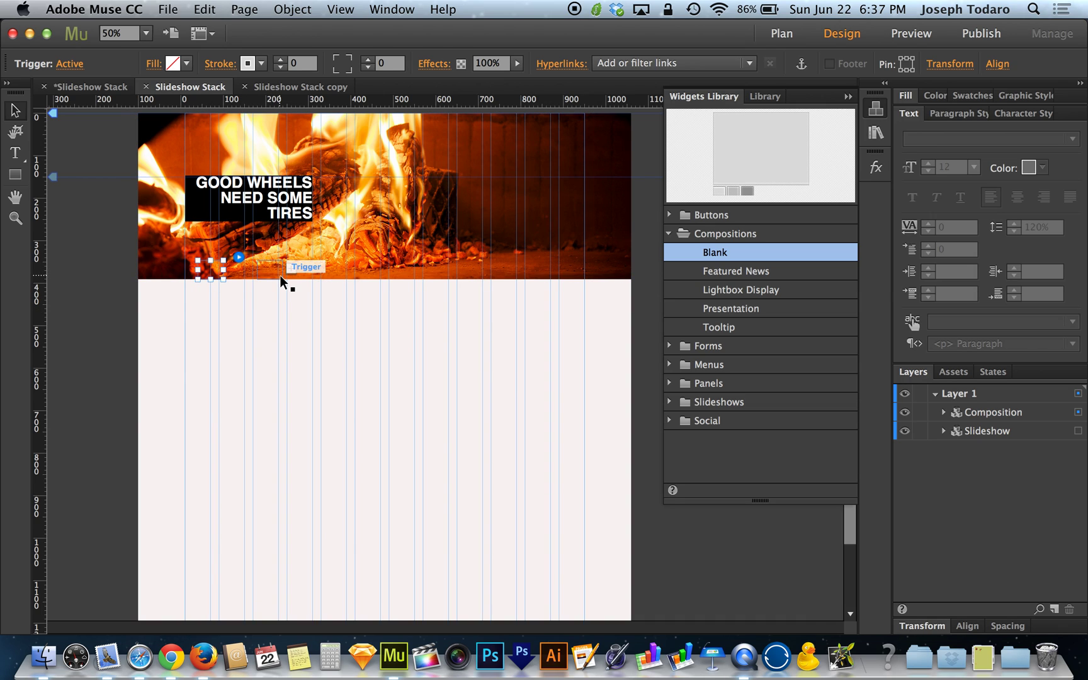
left_click(486, 193)
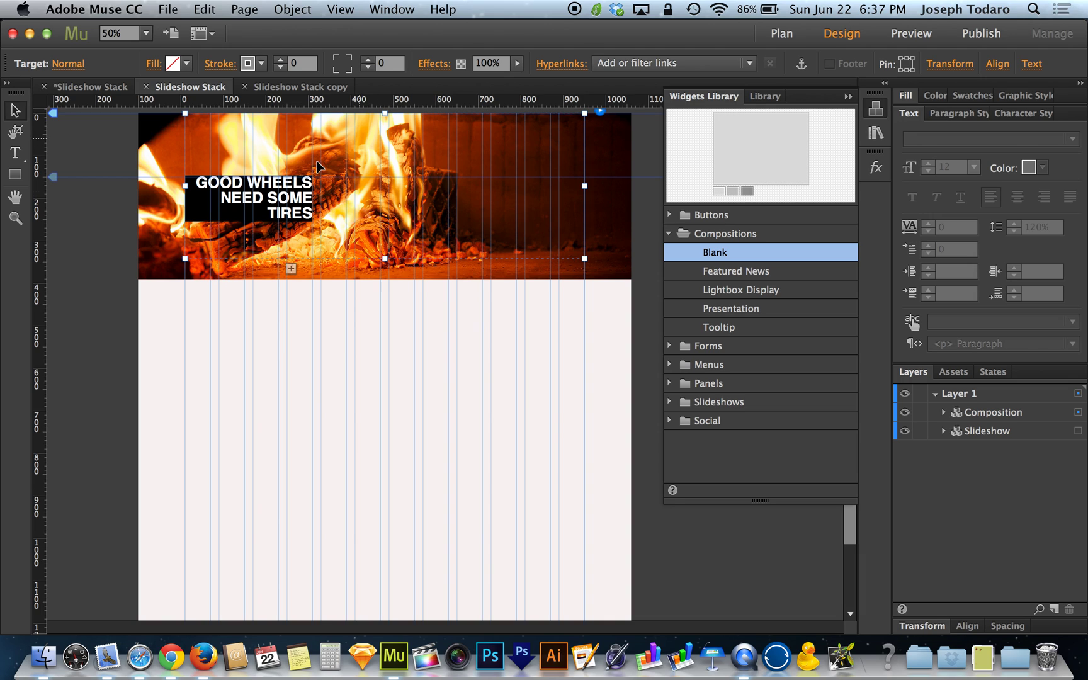
left_click(627, 219)
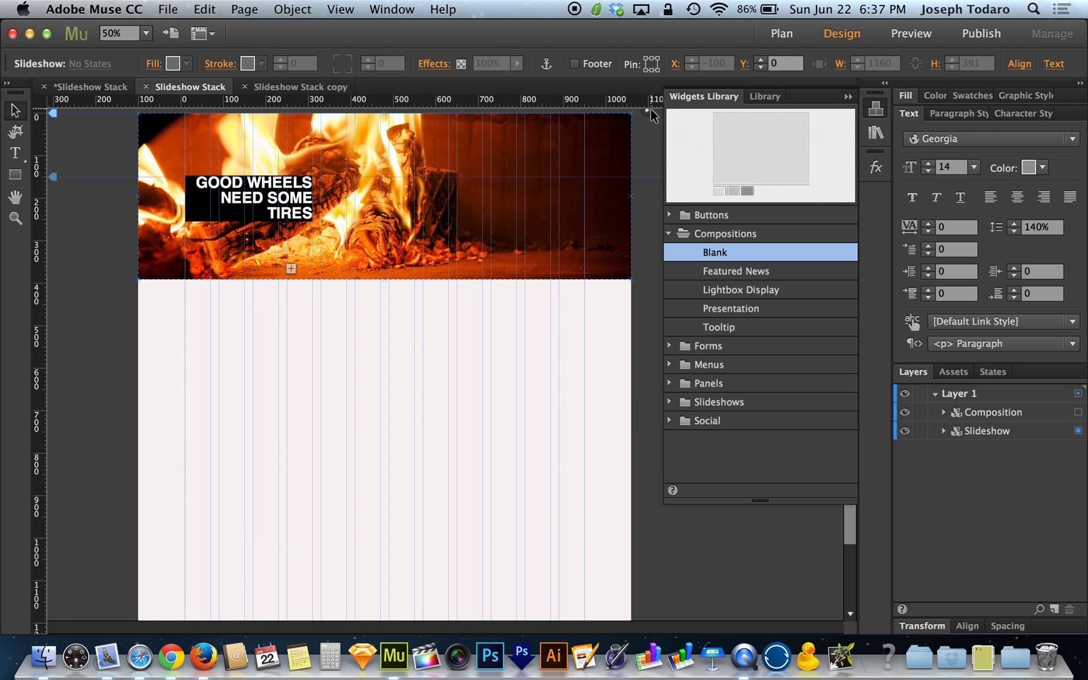
Step: In Slideshow Options, set Auto Play to 2.5 seconds and Transition Speed to 0.8 seconds
left_click(648, 111)
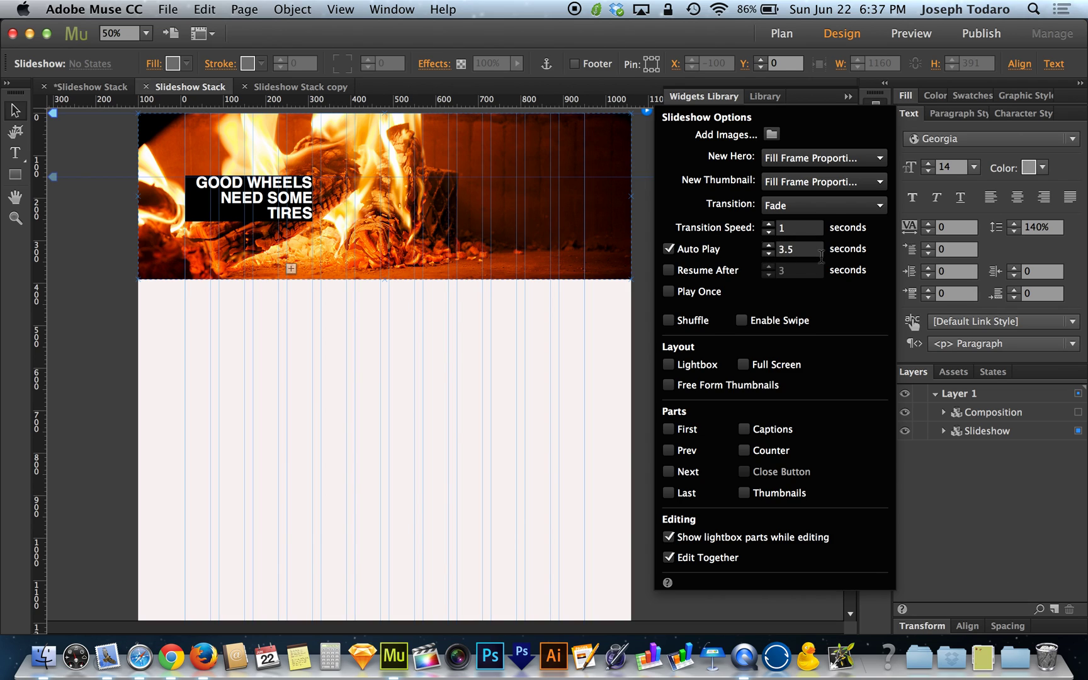
left_click(769, 253)
left_click(768, 232)
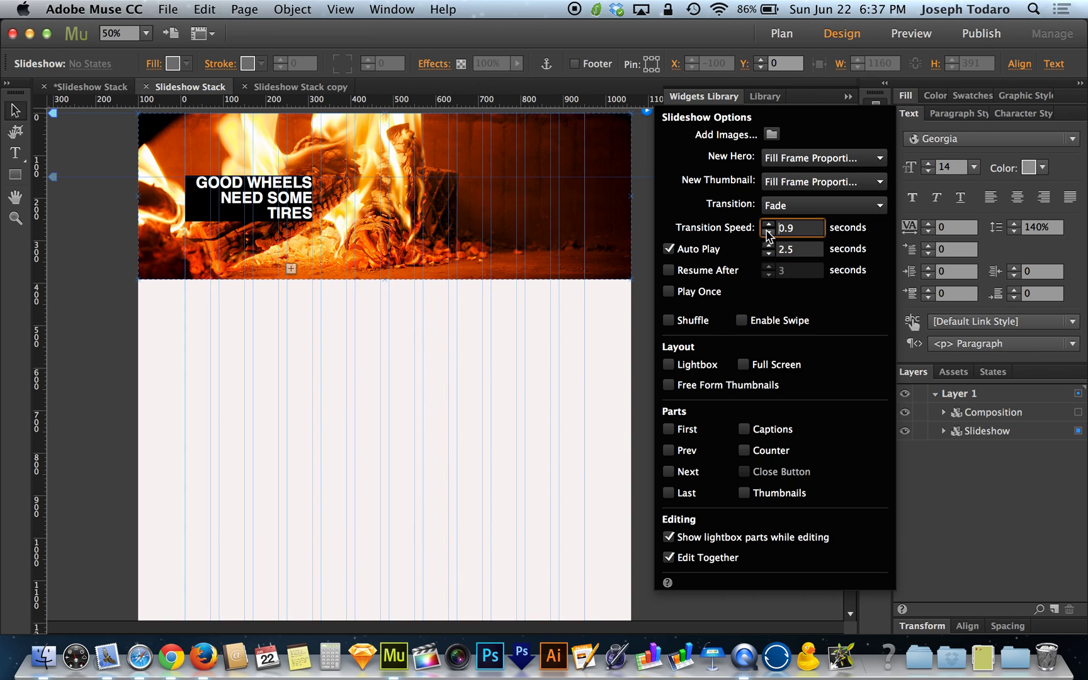
left_click(768, 233)
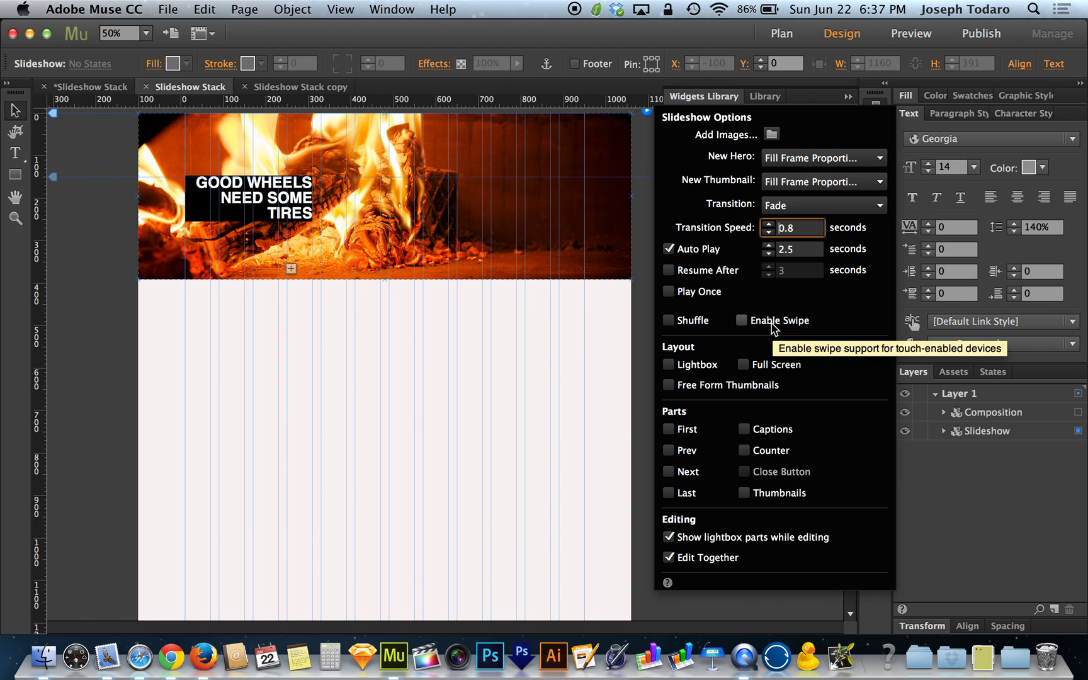
Step: In the caption composition's options, check Auto Play and uncheck Enable Swipe
left_click(378, 237)
left_click(428, 236)
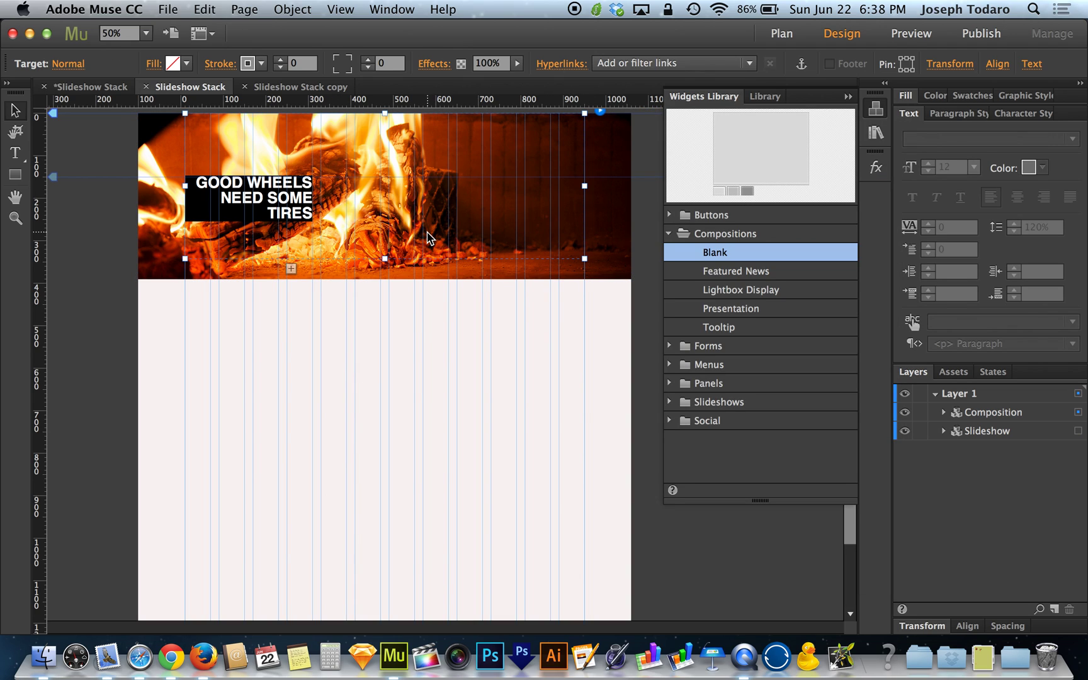
left_click(600, 112)
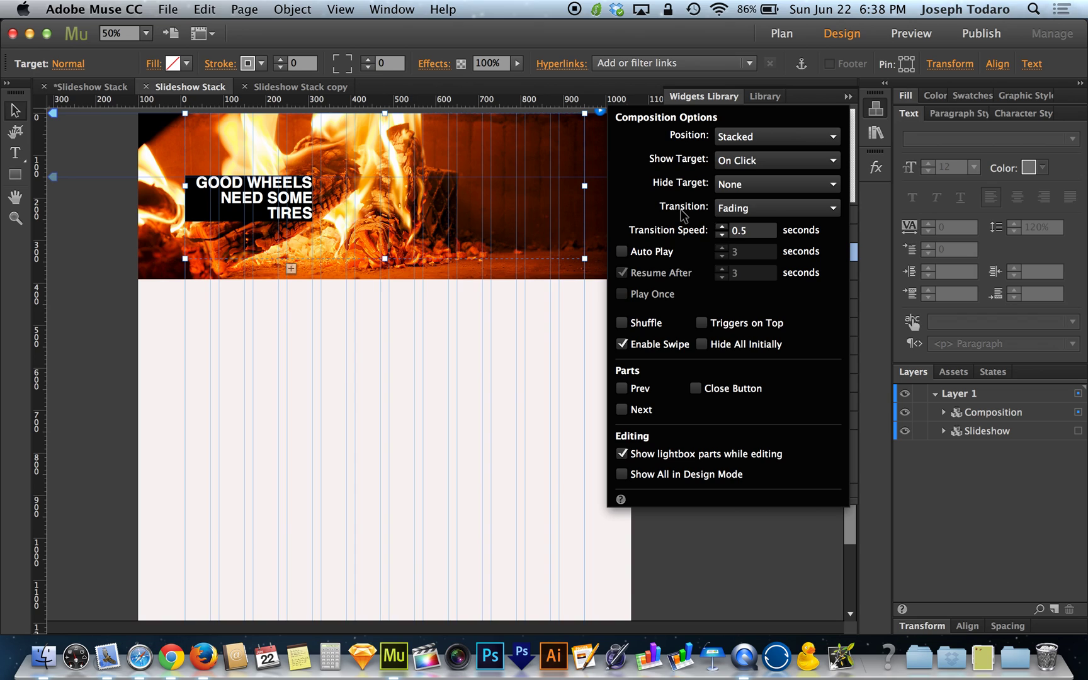
left_click(622, 252)
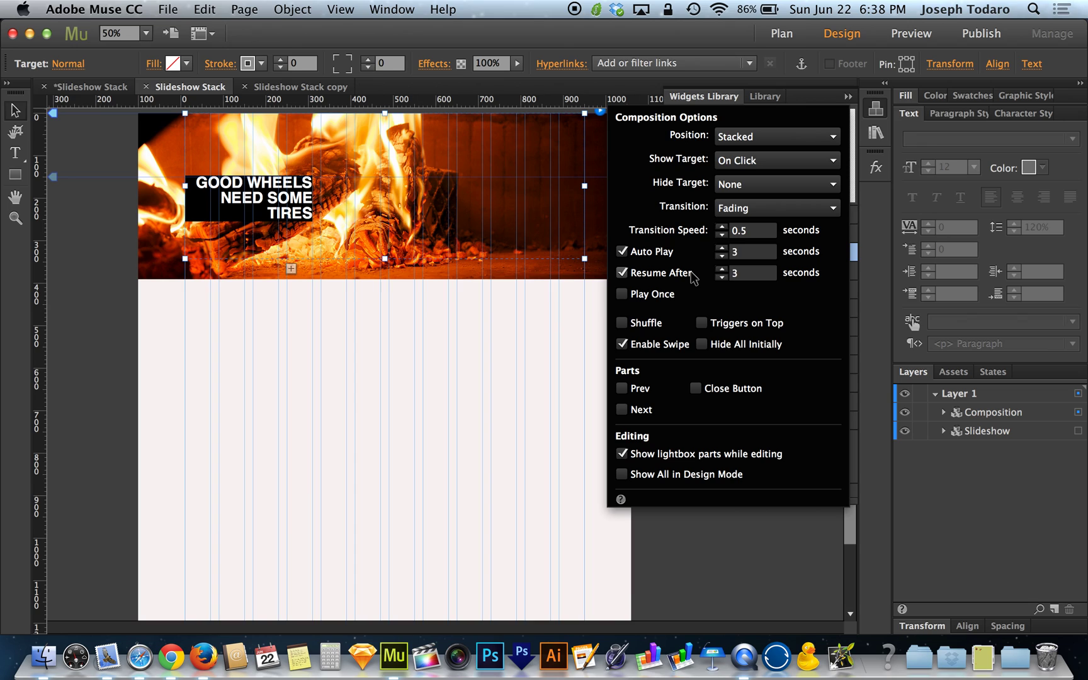
left_click(649, 350)
Step: Raise the caption Transition Speed to 0.8 and lower Auto Play to 2.5, then deselect
left_click(722, 226)
left_click(722, 227)
left_click(721, 227)
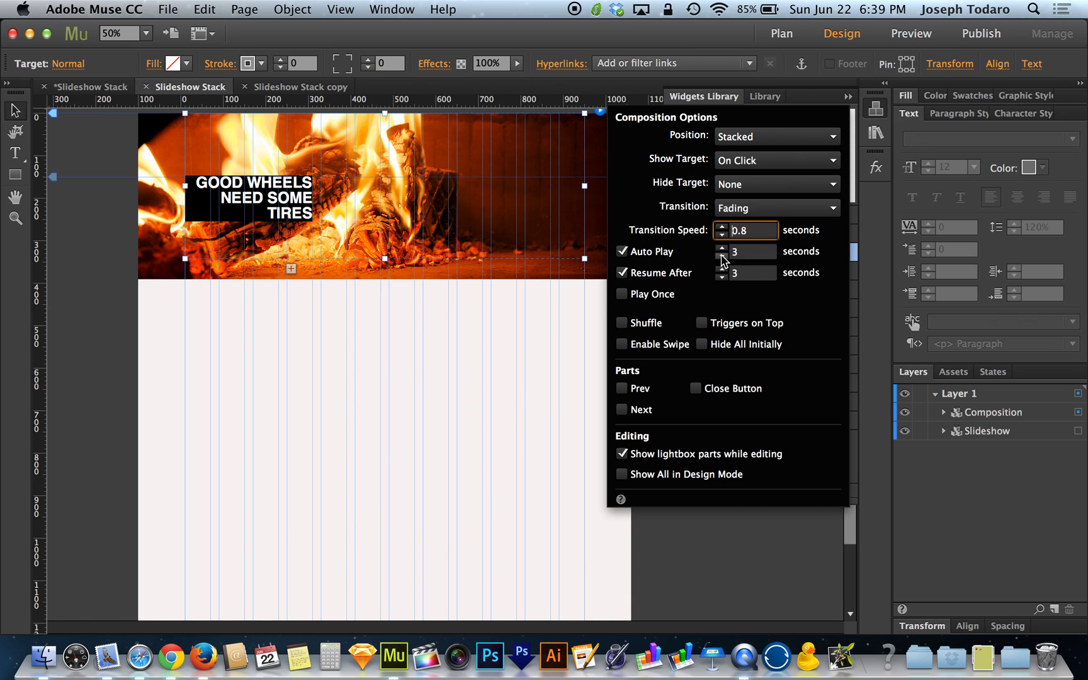
left_click(722, 255)
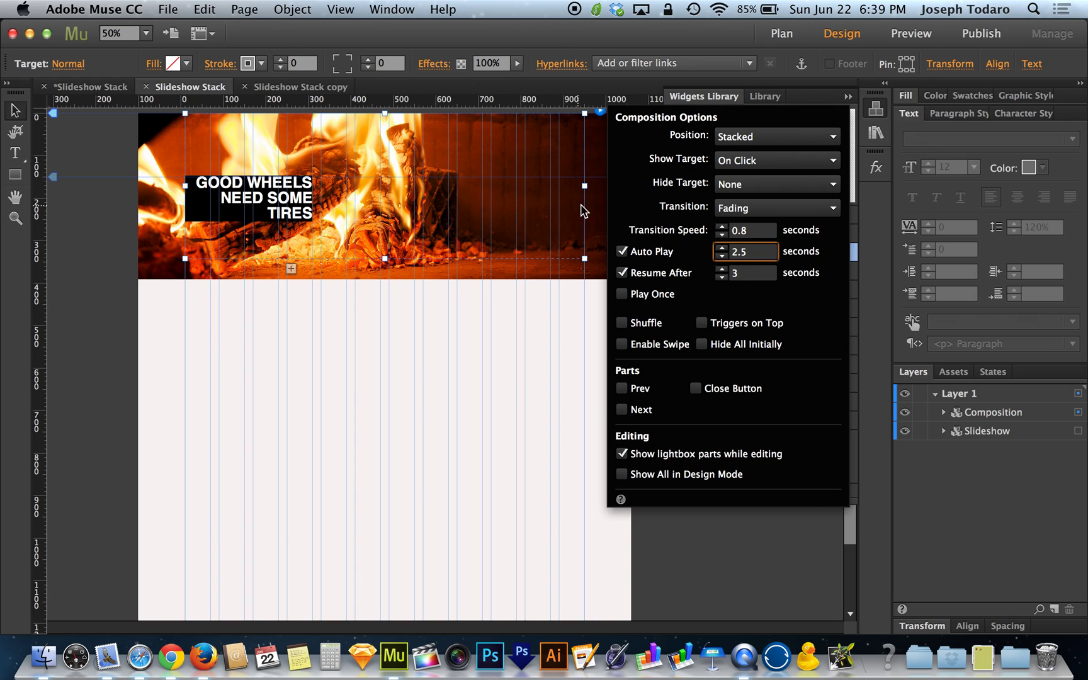
left_click(597, 215)
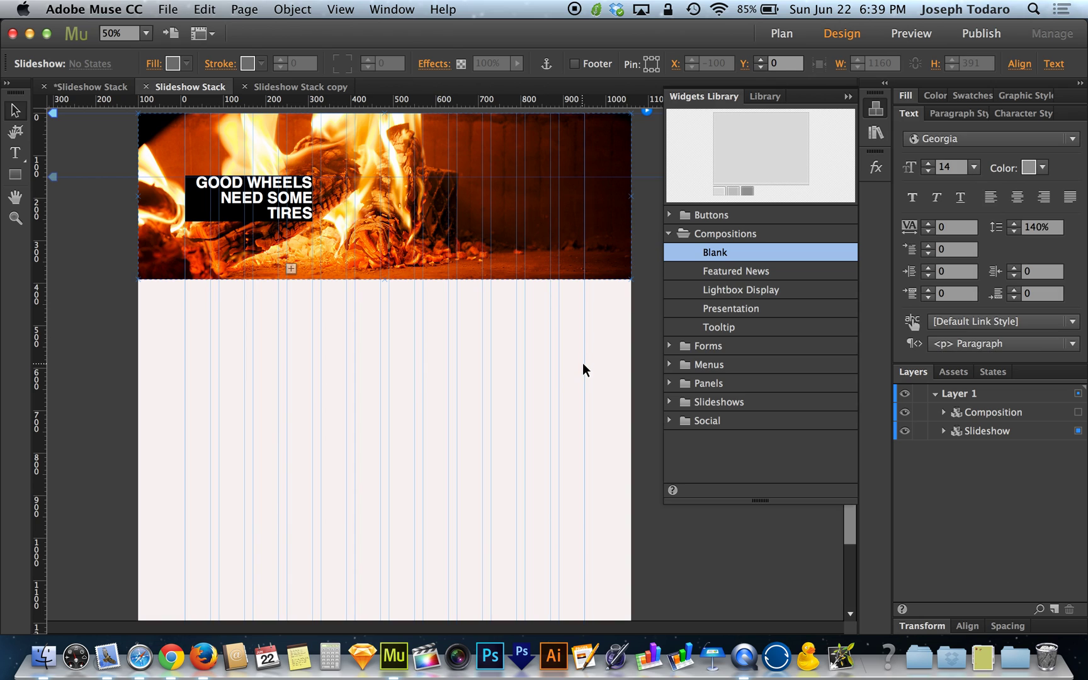
left_click(536, 370)
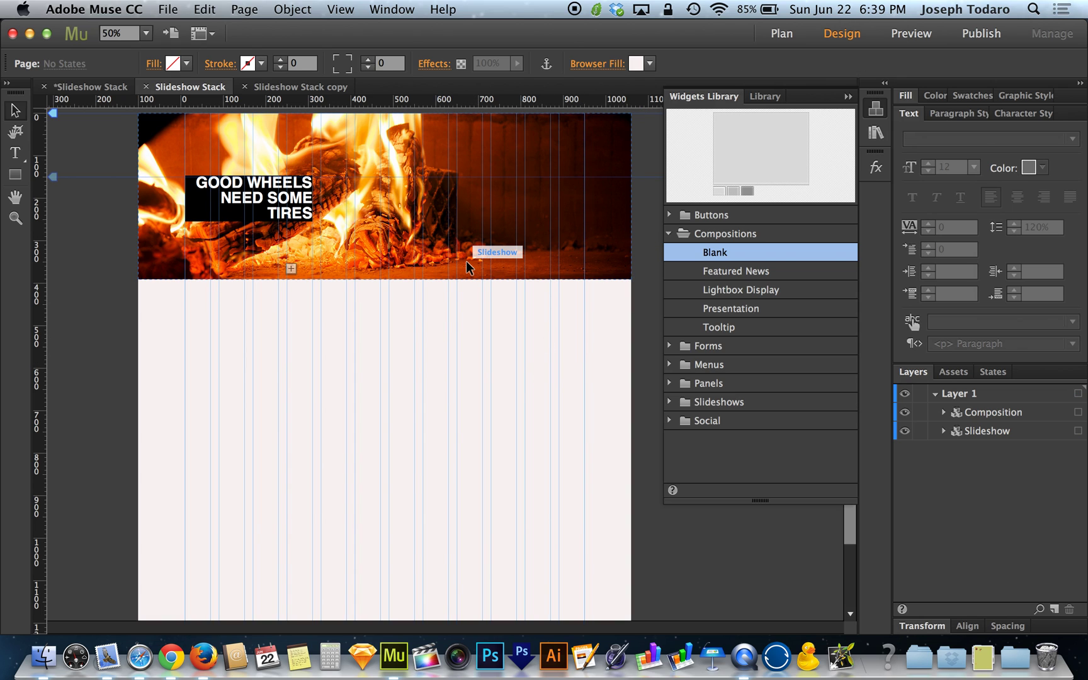
Step: Preview the page in Safari with Cmd+Shift+E and resize the window to check the full-width slideshow
key("super+shift+e")
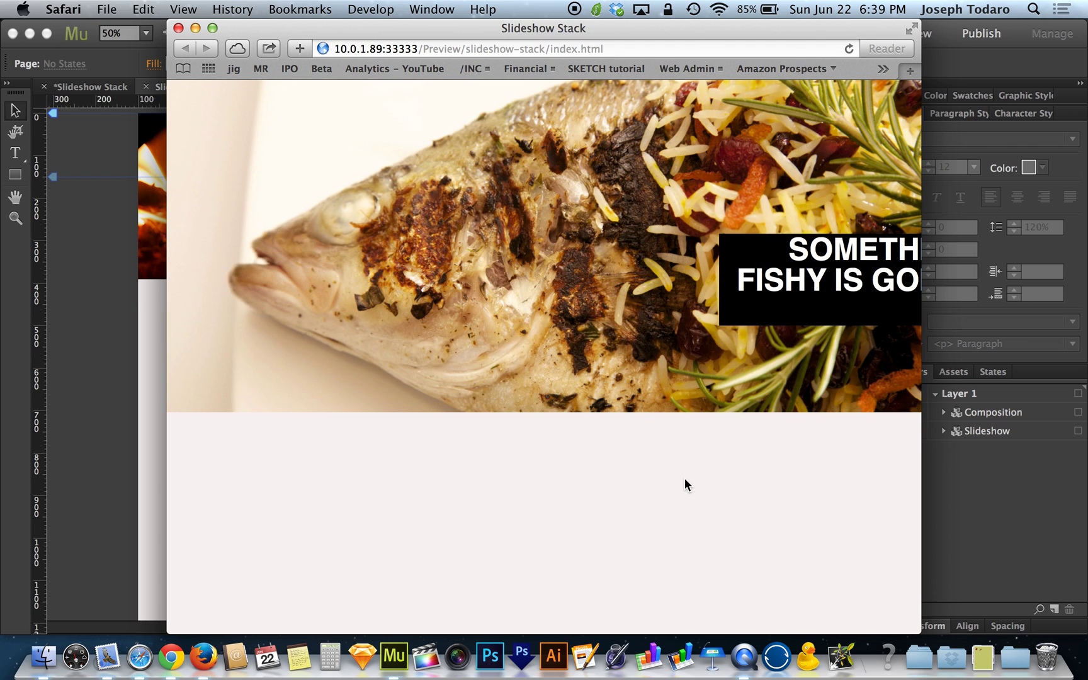
left_click_drag(921, 378, 958, 376)
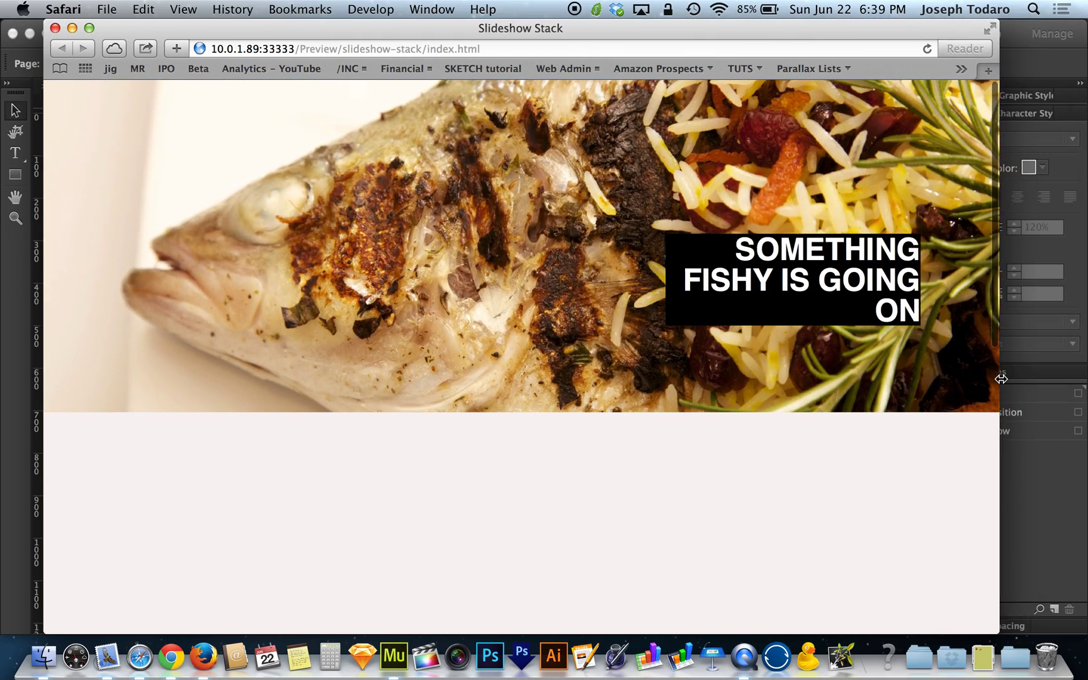
left_click_drag(1001, 379, 999, 378)
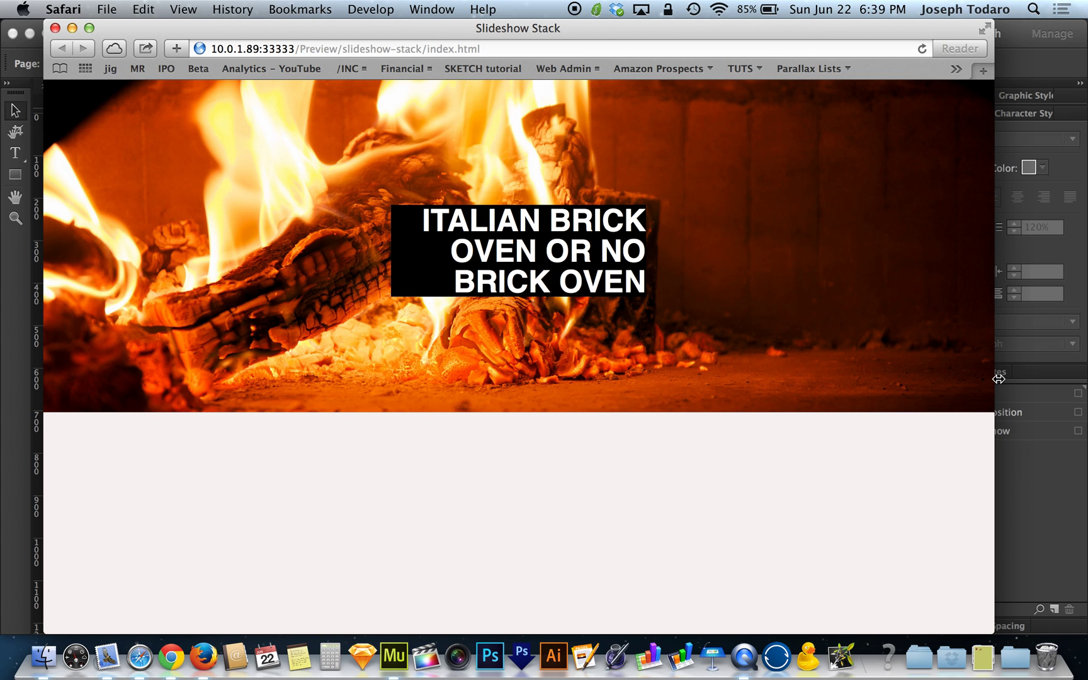
left_click_drag(999, 378, 1085, 379)
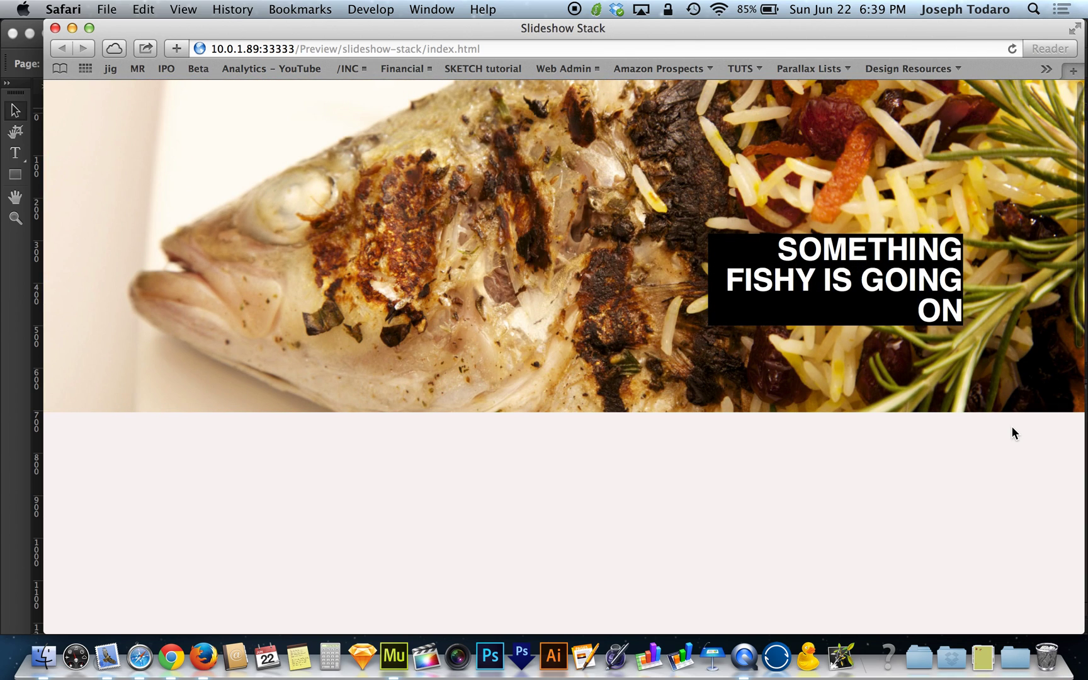